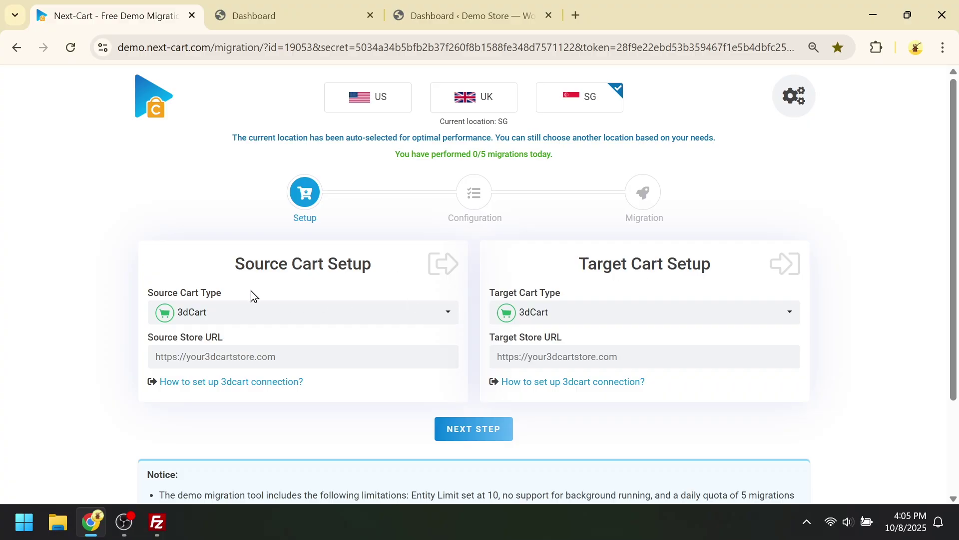
Choose OpenCart as the source cart type and WooCommerce (WordPress) as the target cart type
{"action": "left_click", "coordinate": [263, 314]}
{"action": "type", "text": "open"}
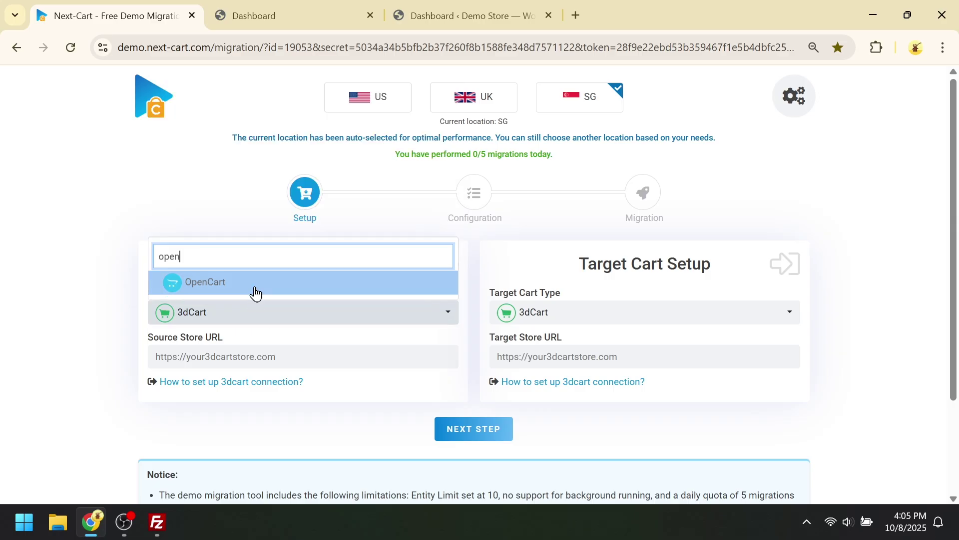
{"action": "left_click", "coordinate": [256, 290]}
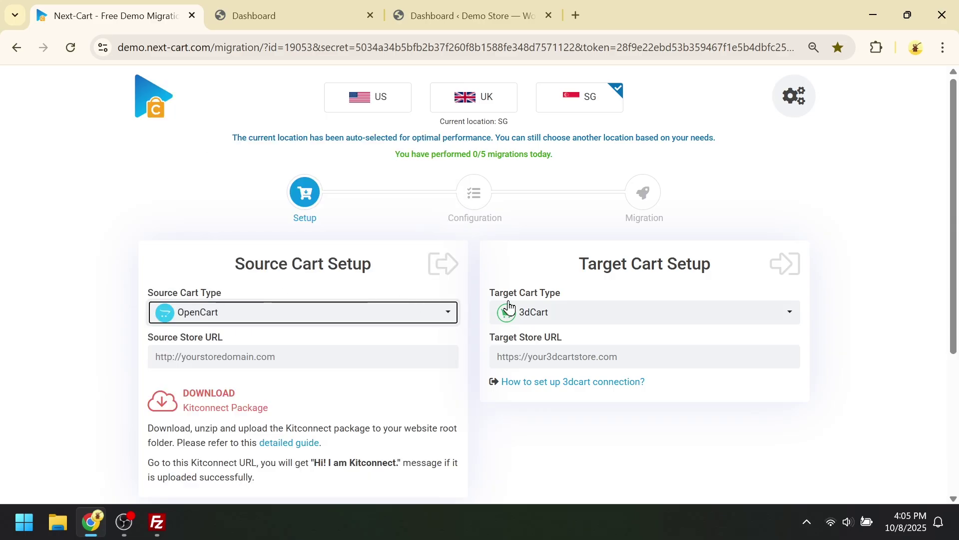
{"action": "left_click", "coordinate": [569, 316]}
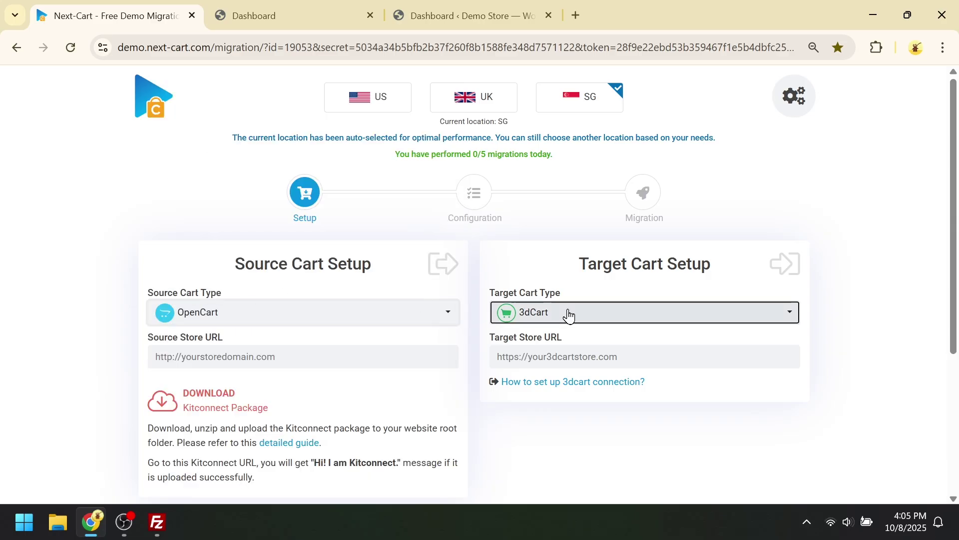
{"action": "type", "text": "woo"}
{"action": "left_click", "coordinate": [569, 284]}
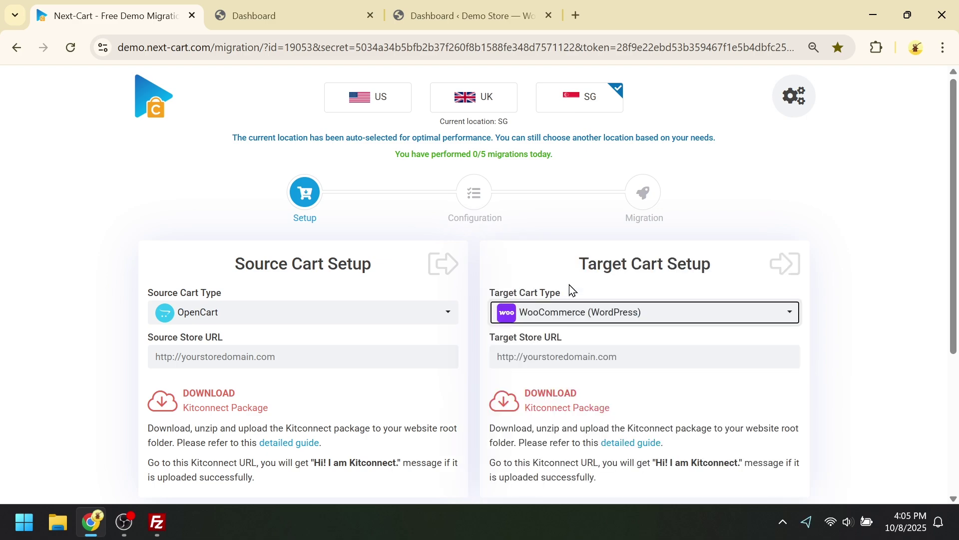
{"action": "scroll", "coordinate": [572, 289], "scroll_direction": "down", "scroll_amount": 2}
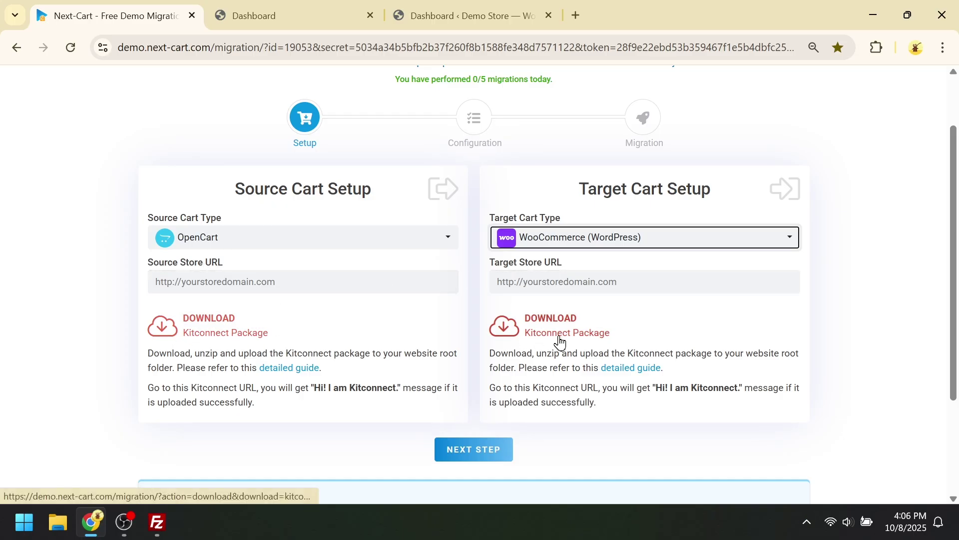
{"action": "left_click", "coordinate": [217, 282]}
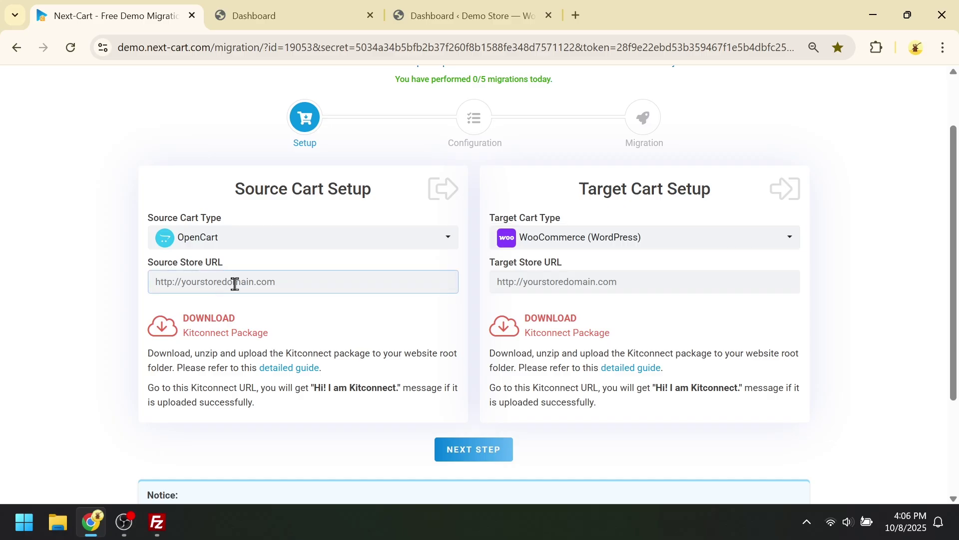
{"action": "left_click", "coordinate": [268, 16]}
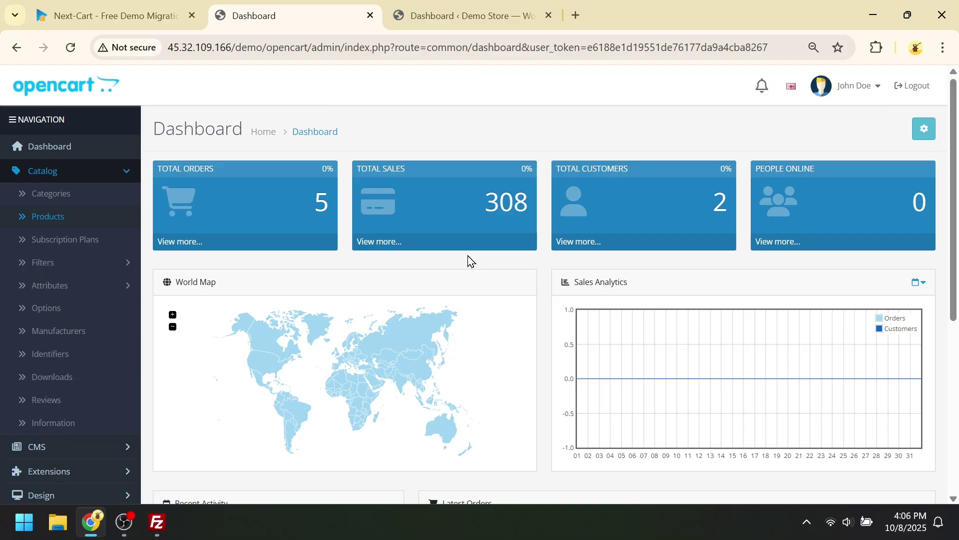
{"action": "left_click", "coordinate": [843, 93]}
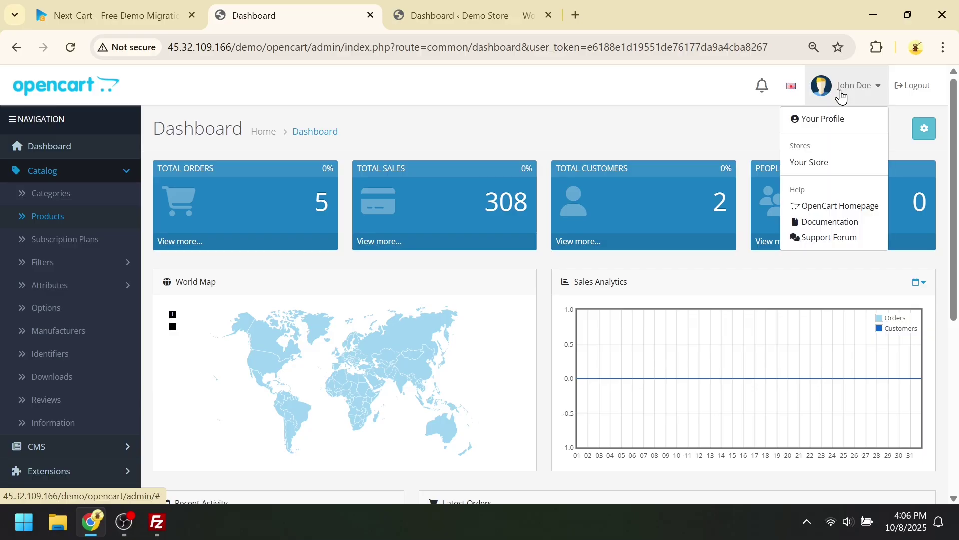
{"action": "left_click", "coordinate": [823, 165]}
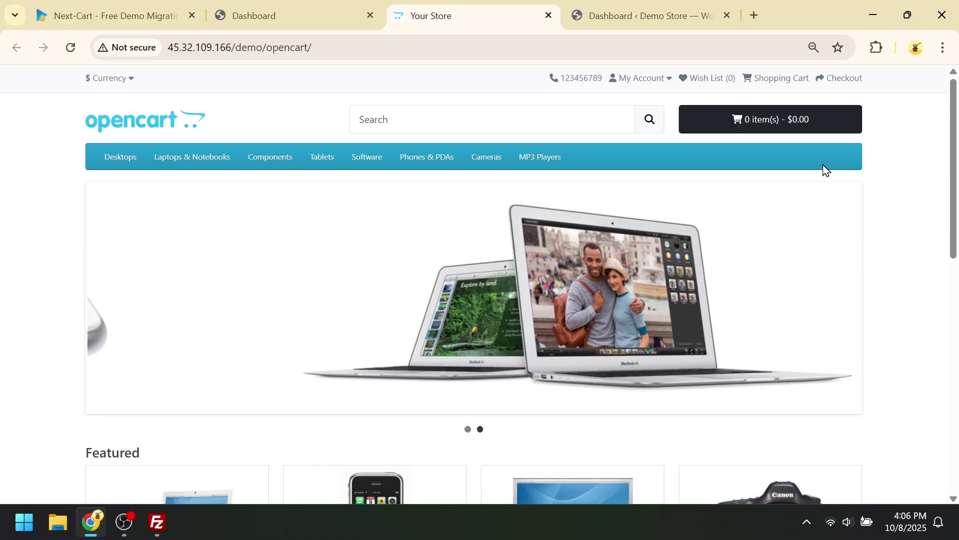
{"action": "left_click", "coordinate": [379, 55]}
{"action": "key", "text": "ctrl+c"}
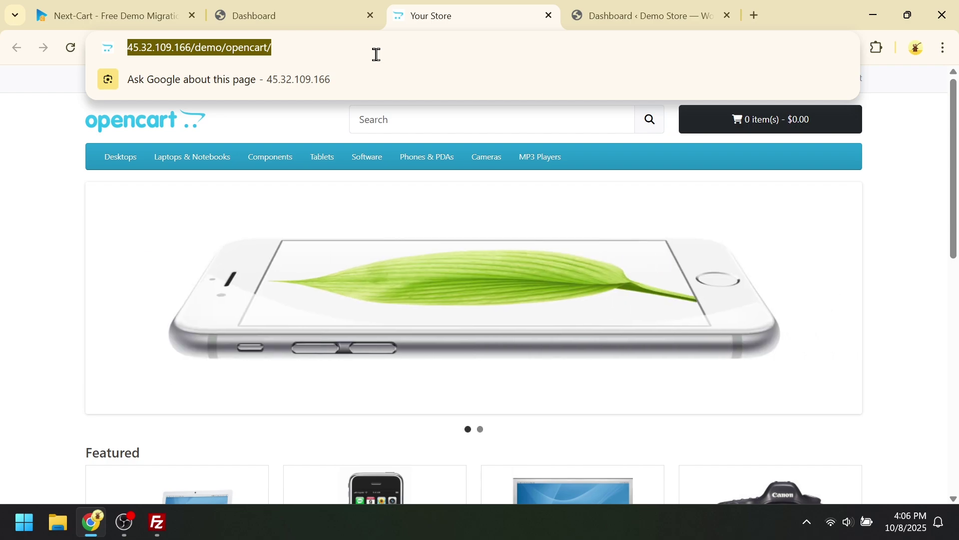
{"action": "left_click", "coordinate": [125, 19]}
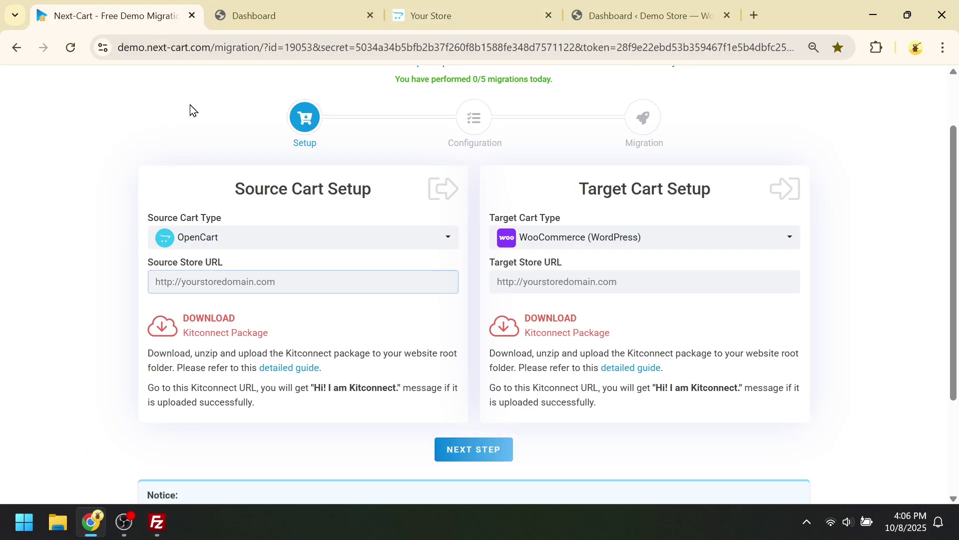
{"action": "left_click", "coordinate": [280, 279]}
{"action": "key", "text": "ctrl+v"}
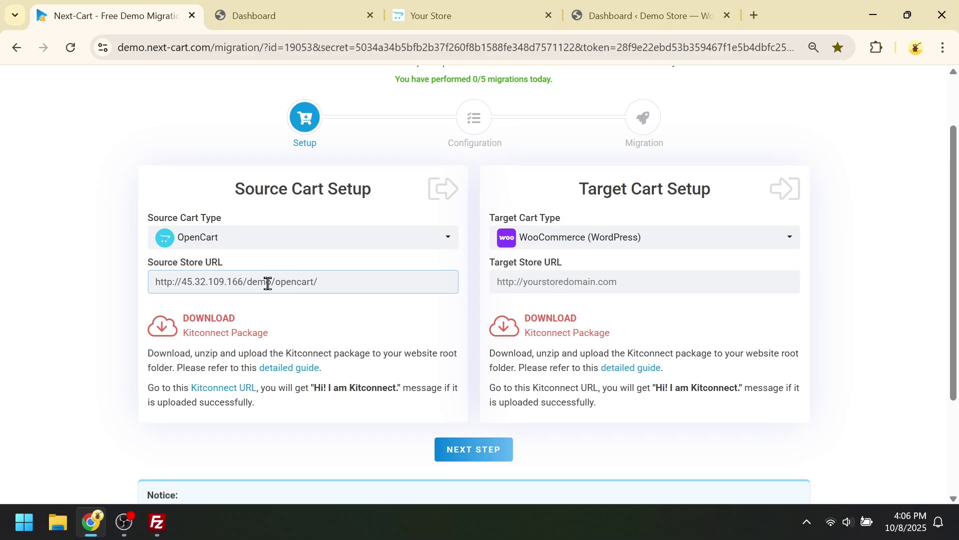
{"action": "left_click", "coordinate": [560, 274]}
{"action": "left_click", "coordinate": [642, 19]}
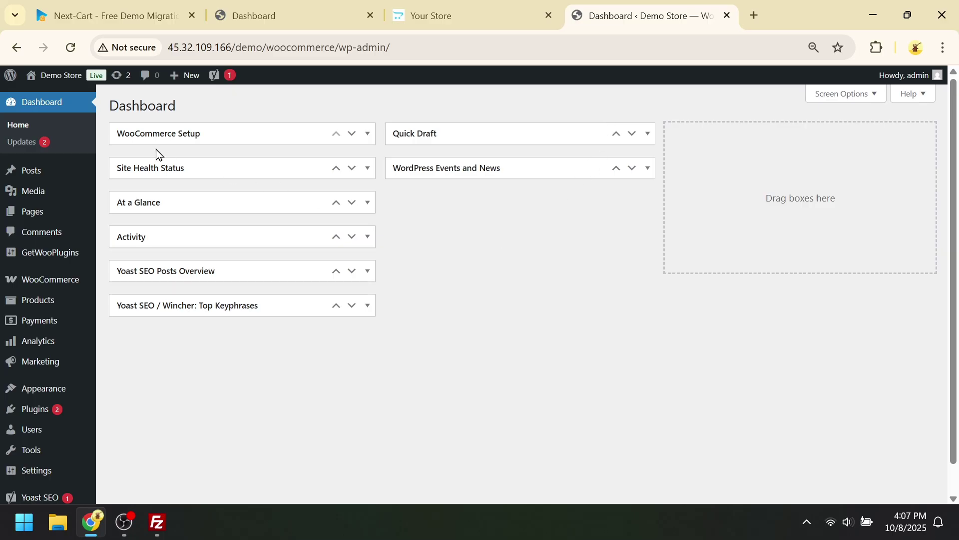
{"action": "left_click", "coordinate": [60, 81]}
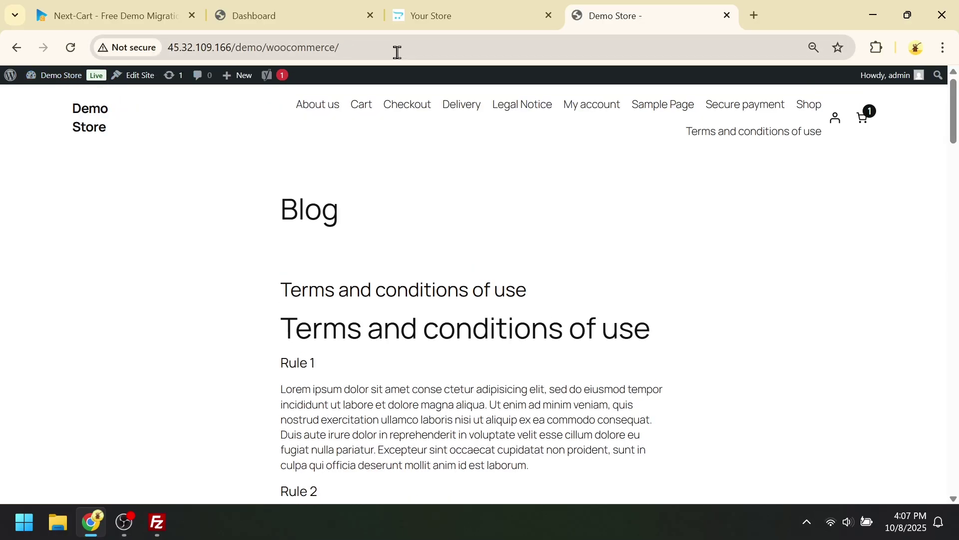
{"action": "left_click", "coordinate": [353, 48]}
{"action": "key", "text": "ctrl+c"}
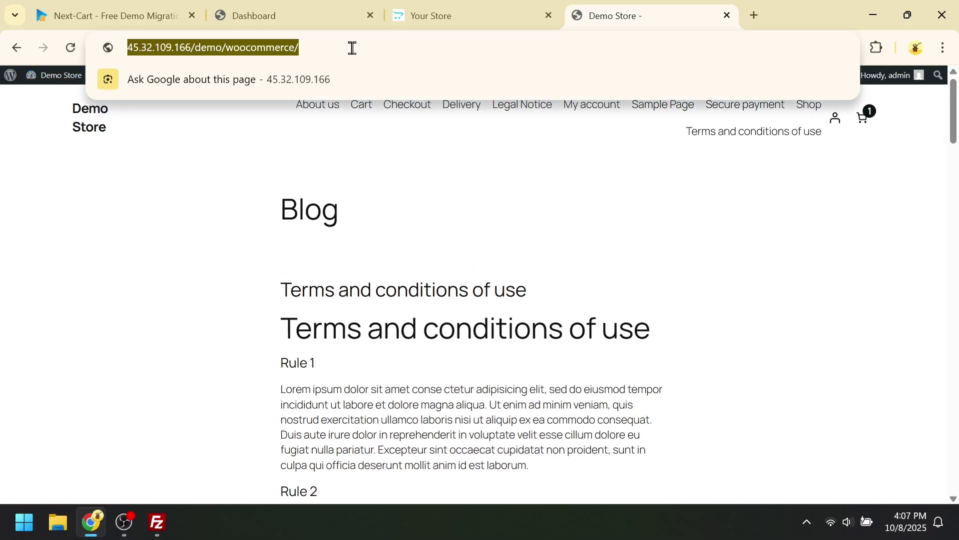
{"action": "left_click", "coordinate": [106, 15]}
{"action": "key", "text": "ctrl+v"}
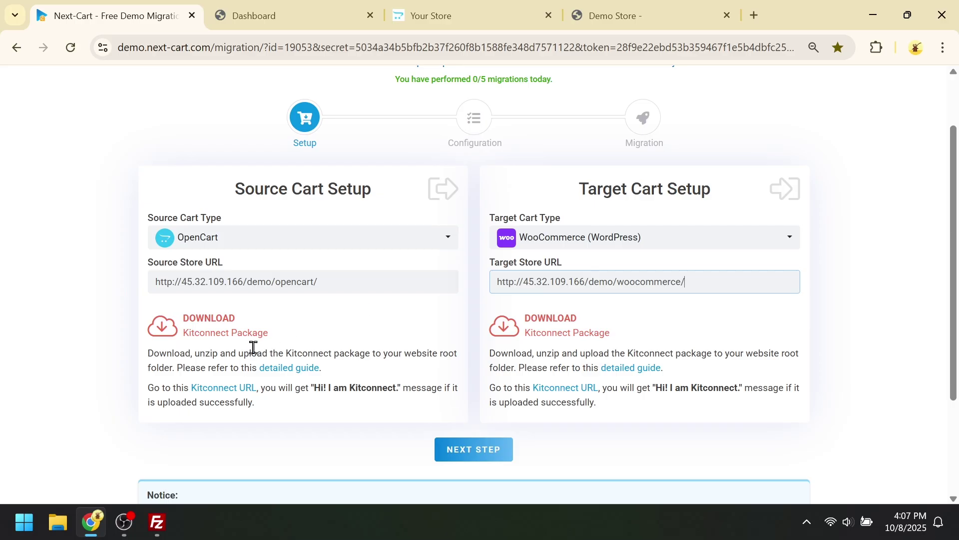
Check the Kitconnect URLs of both the source and target stores, and close the opened pages
{"action": "left_click", "coordinate": [229, 394]}
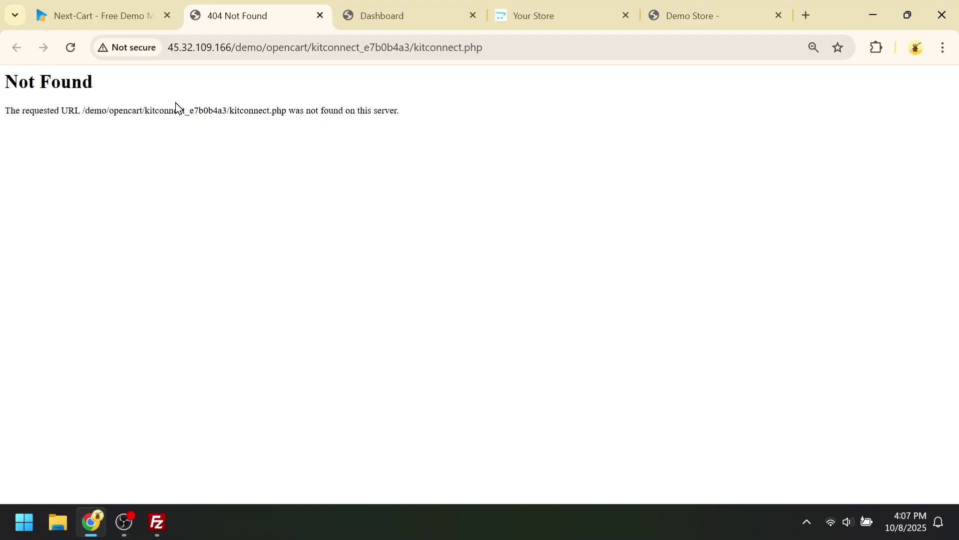
{"action": "left_click", "coordinate": [89, 14]}
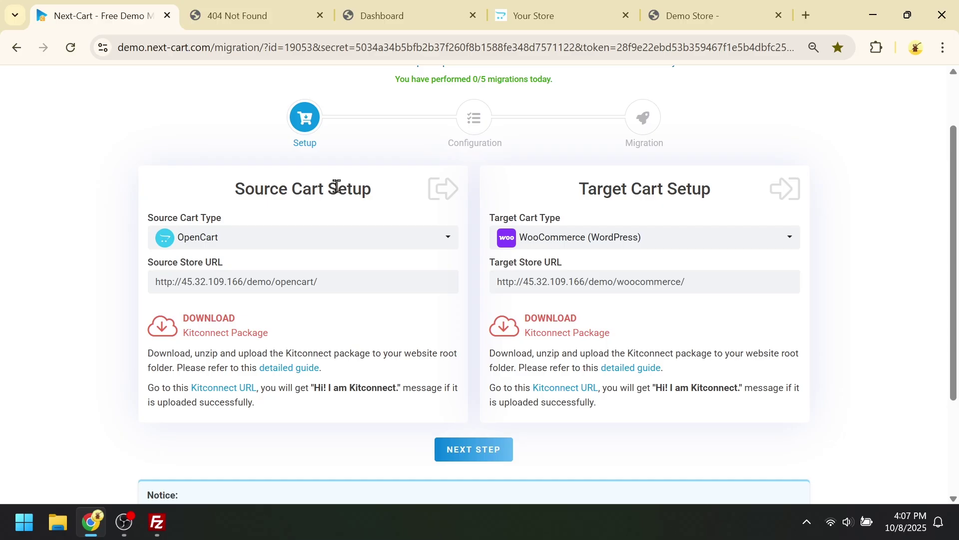
{"action": "left_click", "coordinate": [563, 392]}
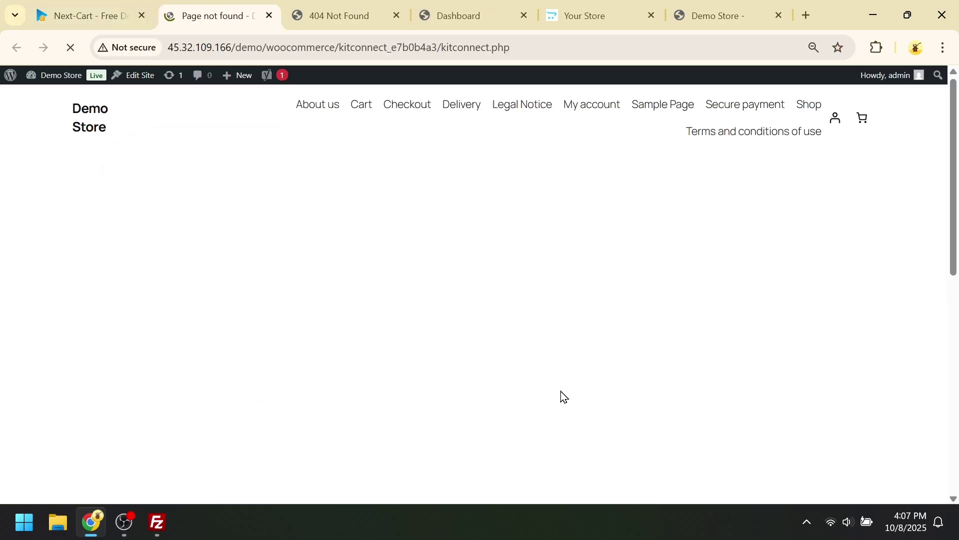
{"action": "scroll", "coordinate": [349, 225], "scroll_direction": "down", "scroll_amount": 5}
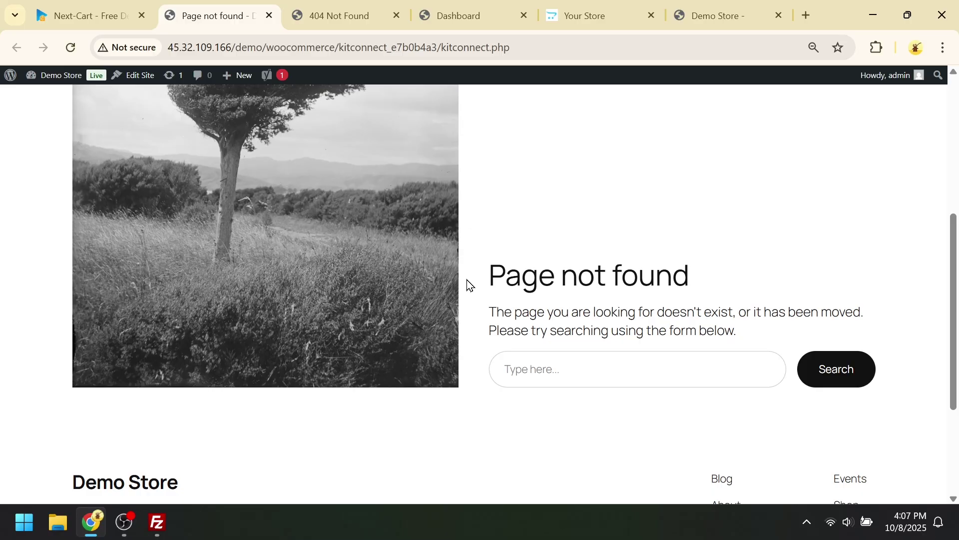
{"action": "scroll", "coordinate": [412, 229], "scroll_direction": "up", "scroll_amount": 1}
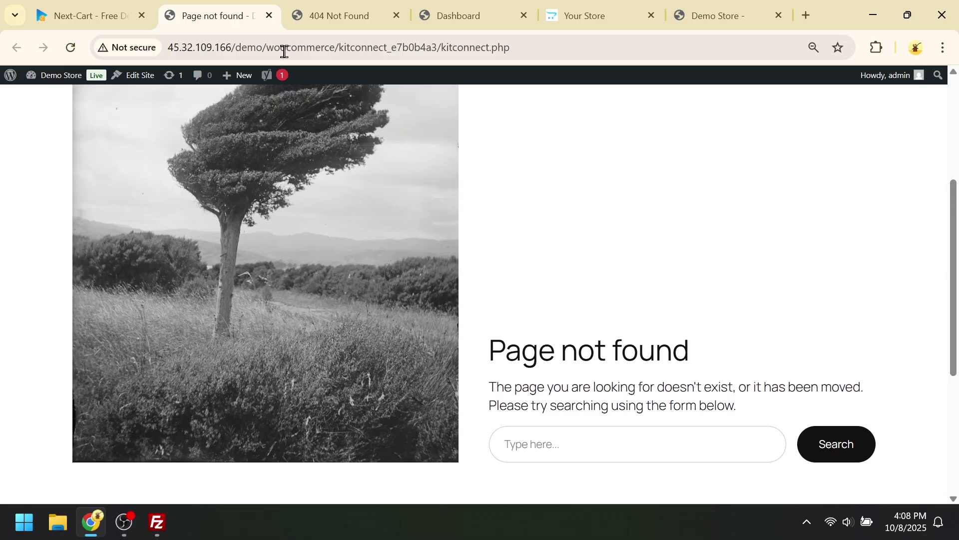
{"action": "left_click", "coordinate": [265, 19]}
{"action": "left_click", "coordinate": [264, 19]}
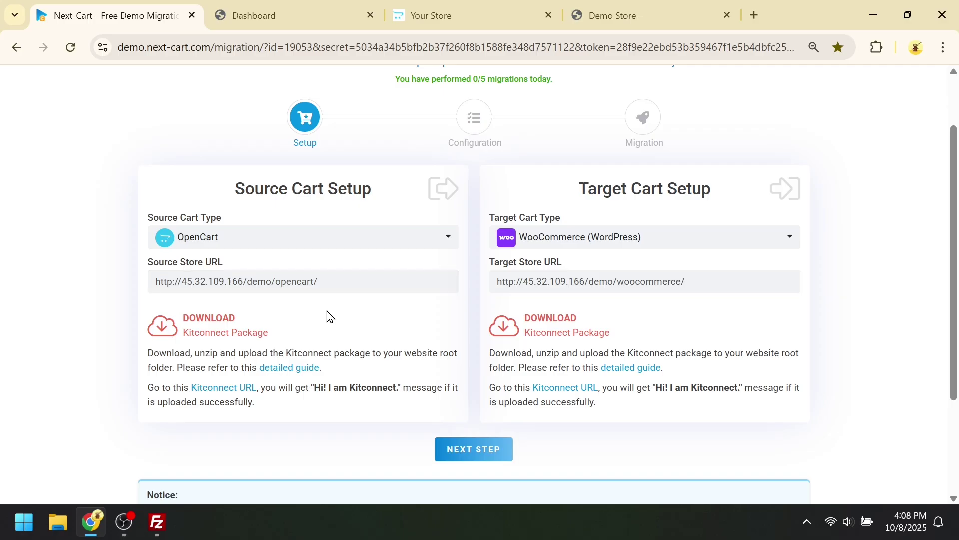
Download the source store's Kitconnect package, extract kitconnect.zip into Downloads\kitconnect, and inspect the contents of the kitconnect_e7b0b4a3 folder
{"action": "left_click", "coordinate": [168, 332]}
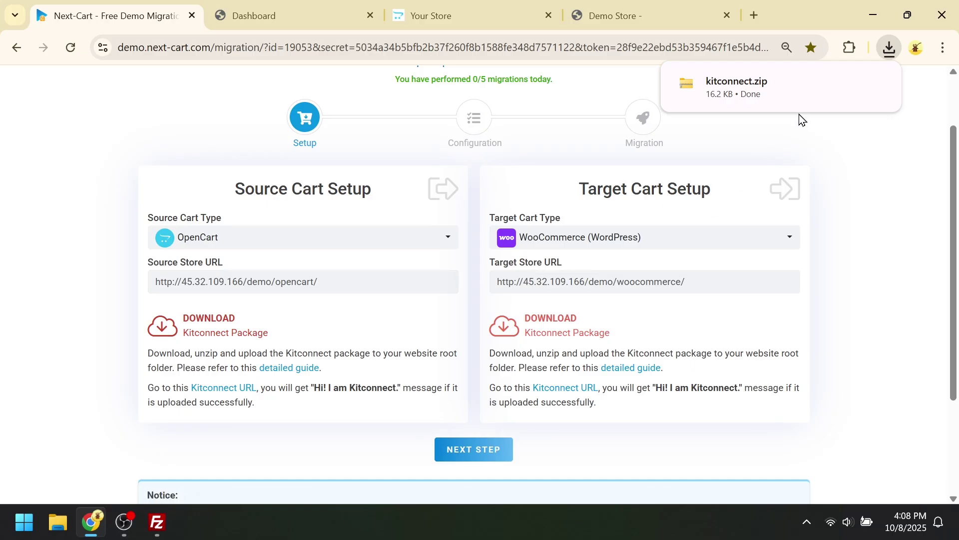
{"action": "left_click", "coordinate": [848, 83]}
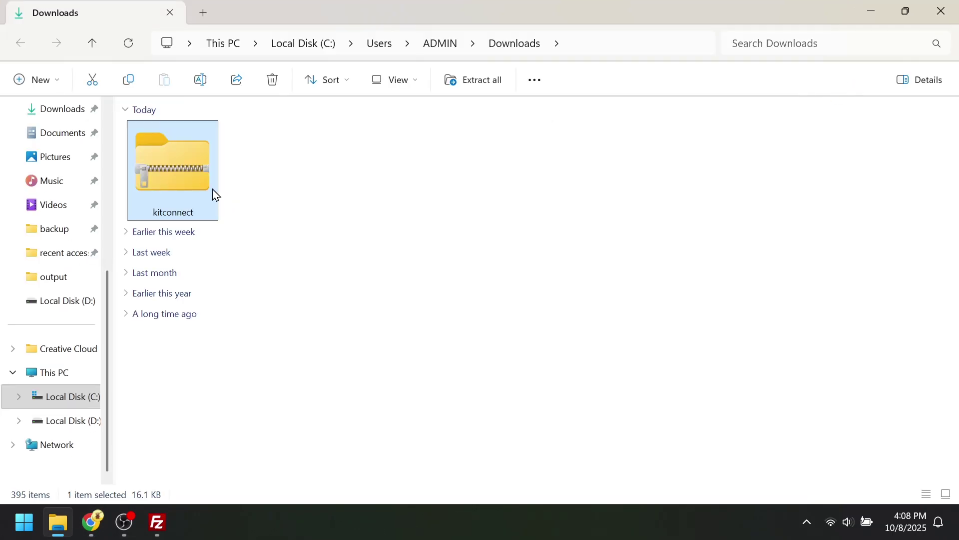
{"action": "left_click", "coordinate": [481, 85]}
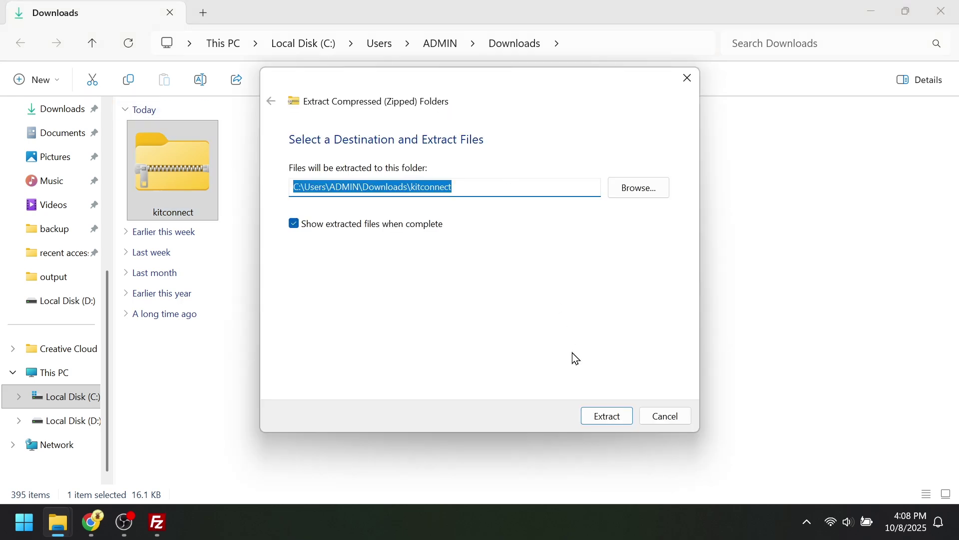
{"action": "left_click", "coordinate": [606, 420]}
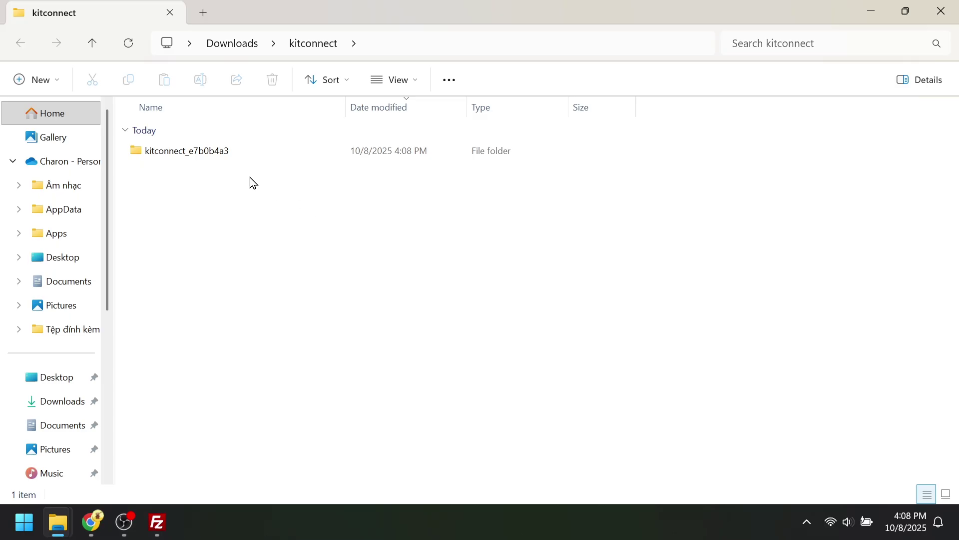
{"action": "double_click", "coordinate": [215, 156]}
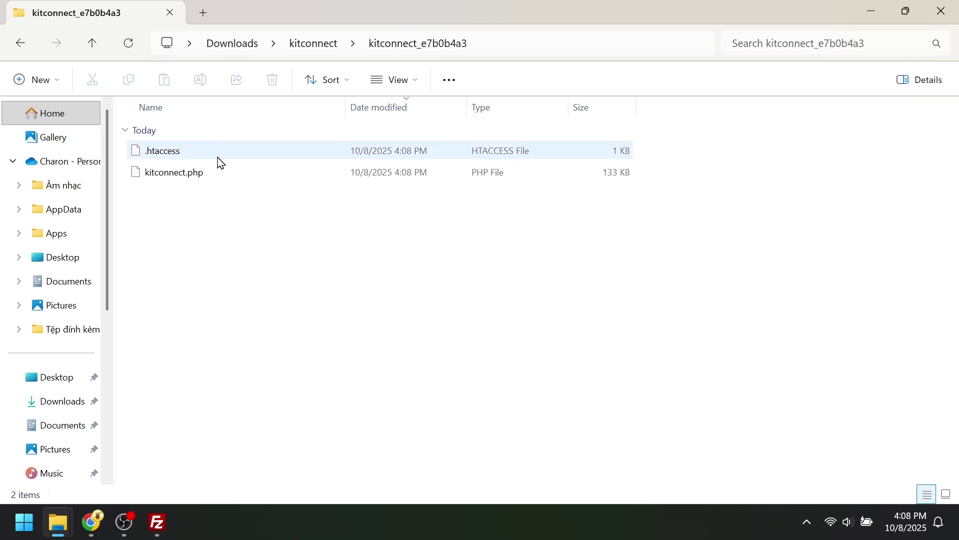
{"action": "left_click", "coordinate": [15, 49]}
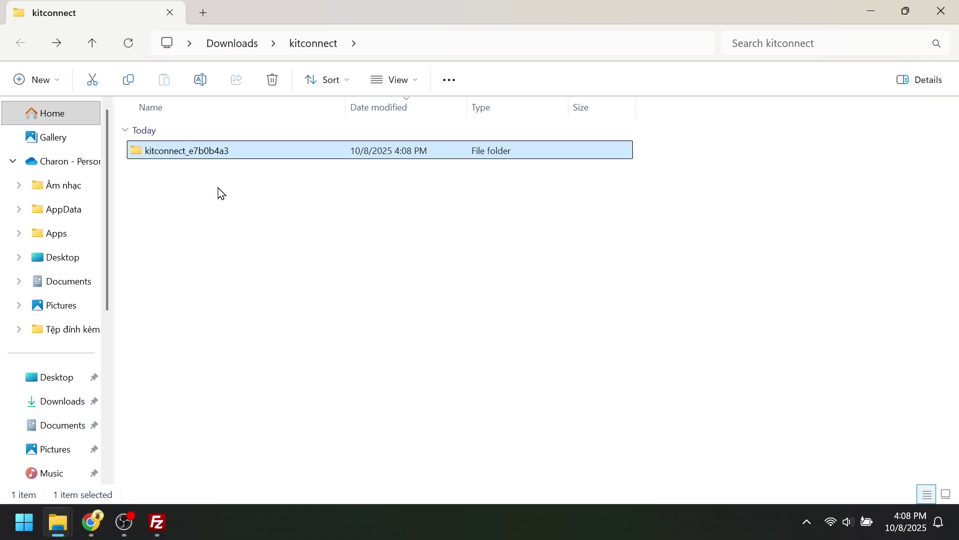
Upload the extracted kitconnect_e7b0b4a3 folder to the /opencart directory on the remote server with FileZilla
{"action": "mouse_move", "coordinate": [154, 531]}
{"action": "left_click", "coordinate": [138, 475]}
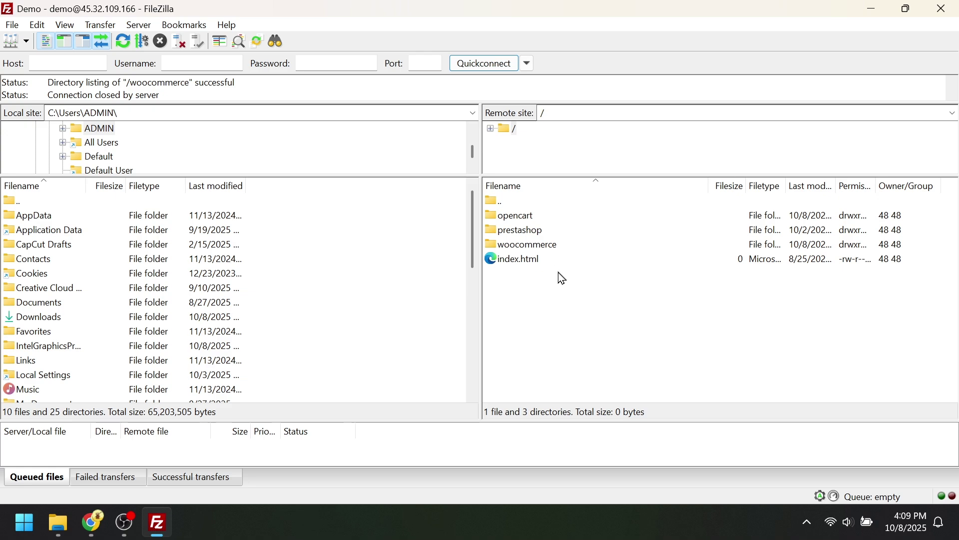
{"action": "double_click", "coordinate": [524, 217]}
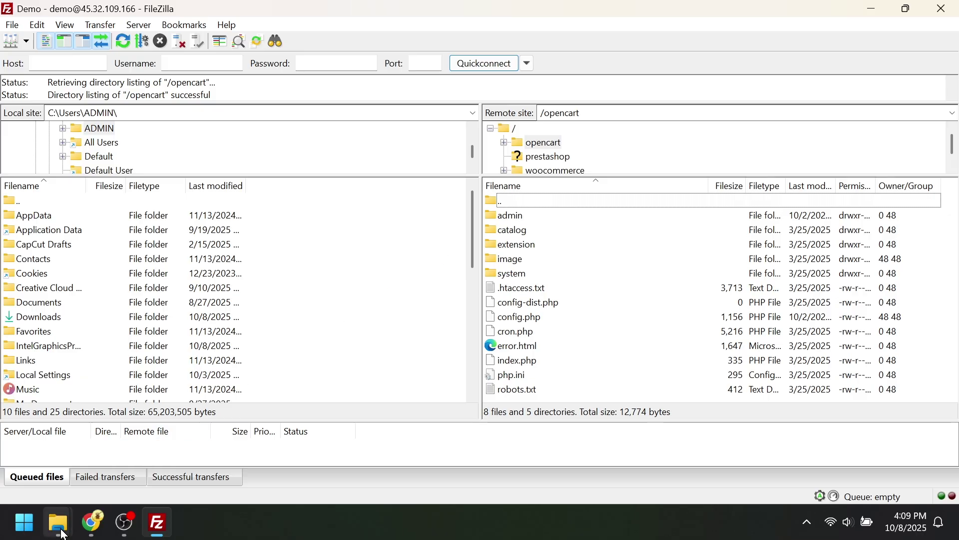
{"action": "mouse_move", "coordinate": [73, 524]}
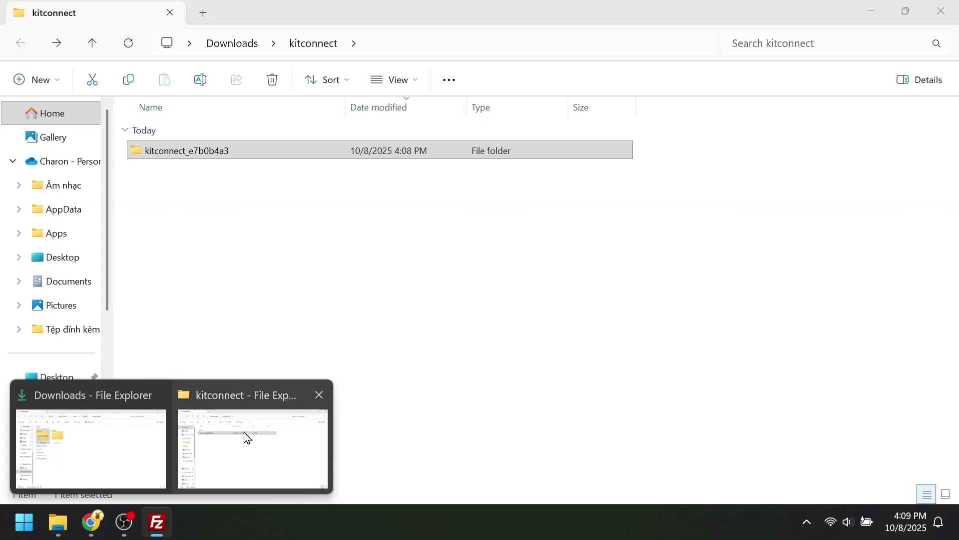
{"action": "left_click", "coordinate": [244, 432]}
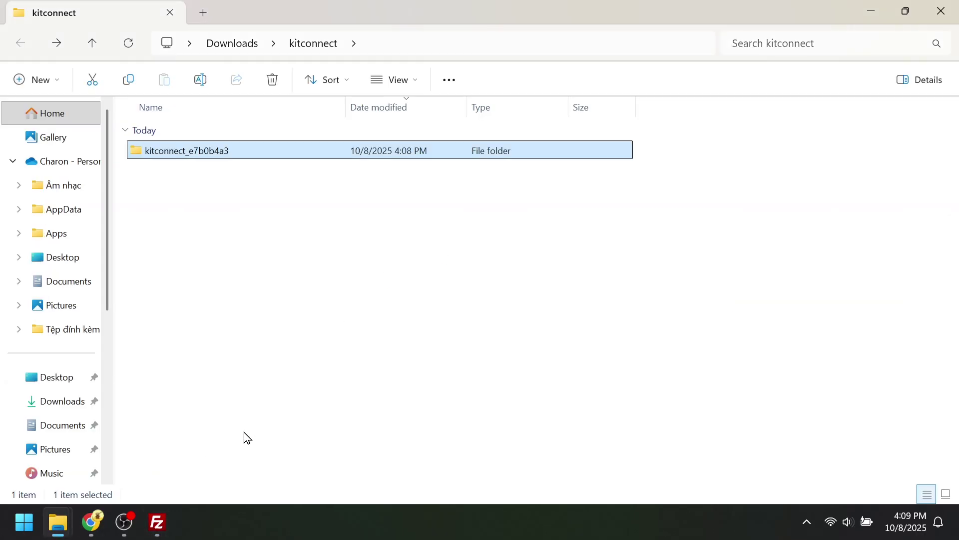
{"action": "left_click_drag", "start_coordinate": [193, 156], "coordinate": [520, 288]}
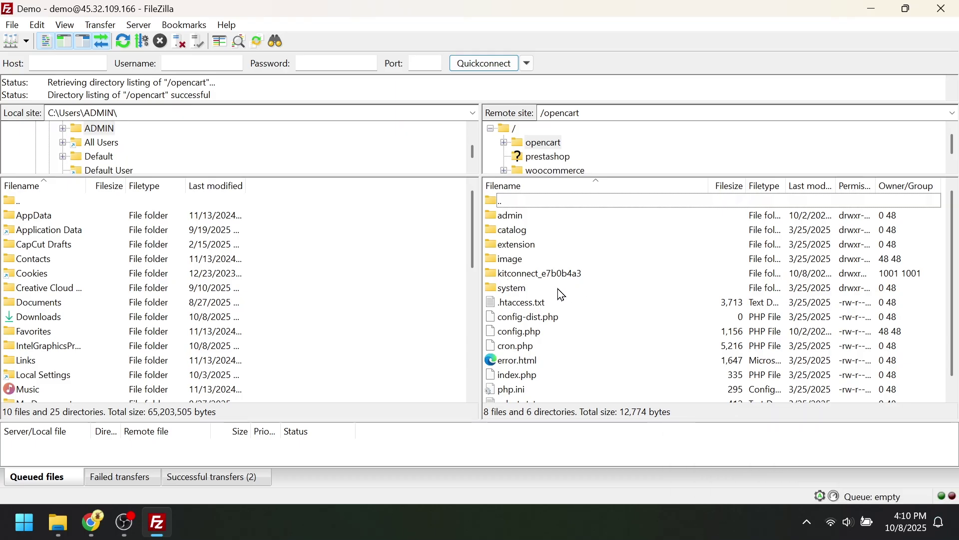
Return to the Next-Cart setup page in Chrome and check the source store's Kitconnect URL
{"action": "left_click", "coordinate": [97, 534]}
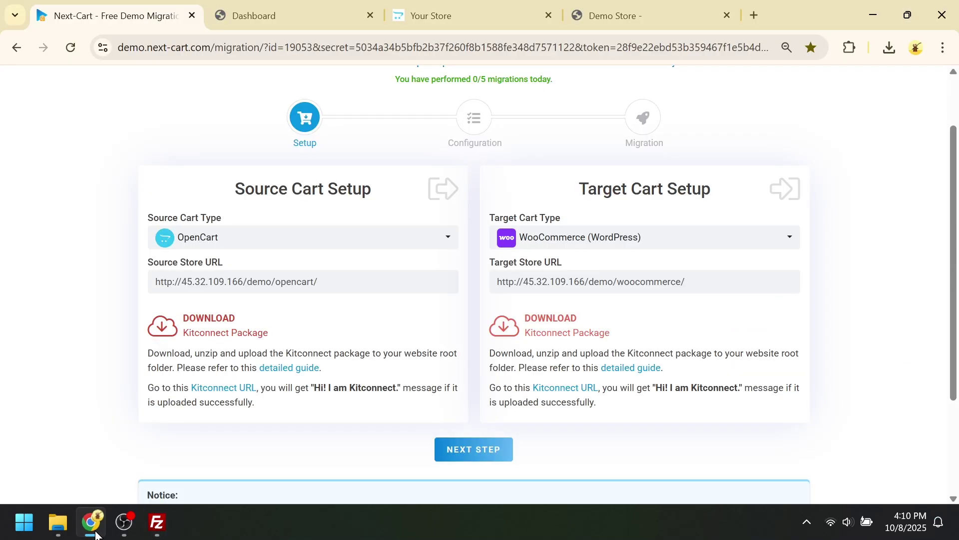
{"action": "left_click", "coordinate": [225, 390]}
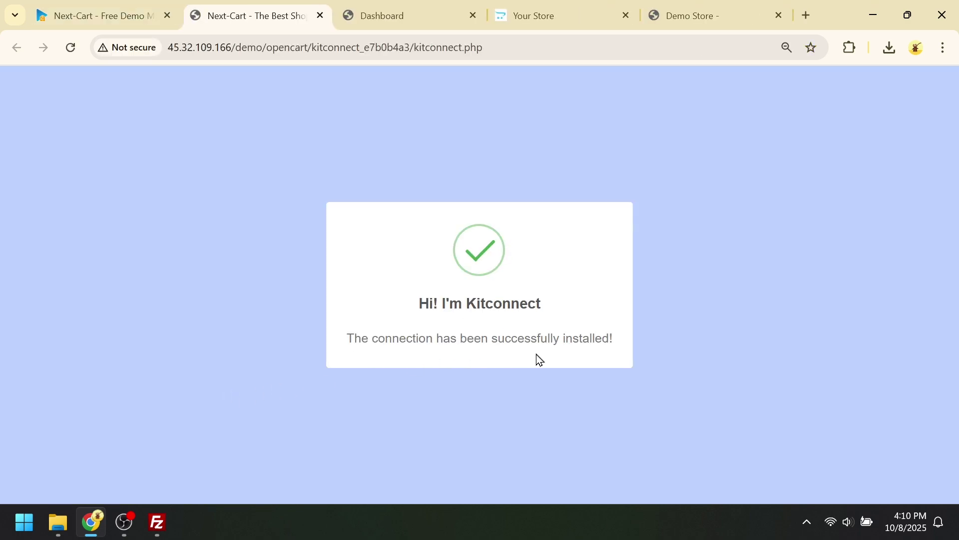
Switch to FileZilla and upload the kitconnect_e7b0b4a3 folder from Downloads\kitconnect to the /woocommerce directory on the remote server
{"action": "left_click", "coordinate": [100, 19]}
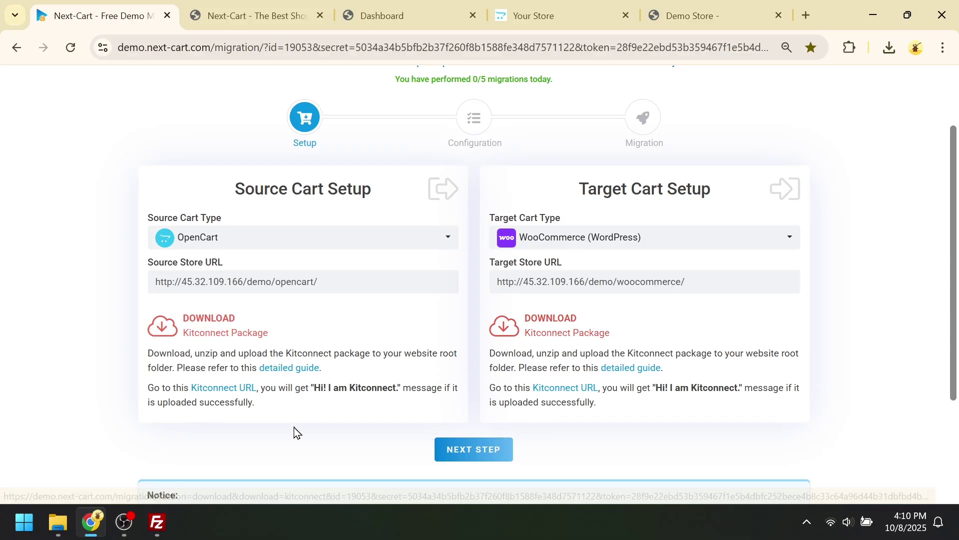
{"action": "left_click", "coordinate": [158, 522]}
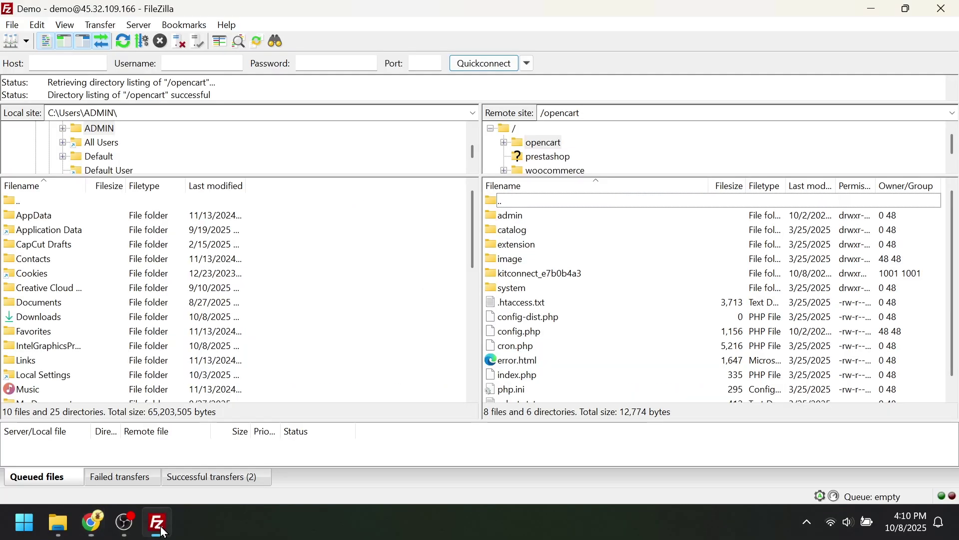
{"action": "left_click", "coordinate": [541, 171]}
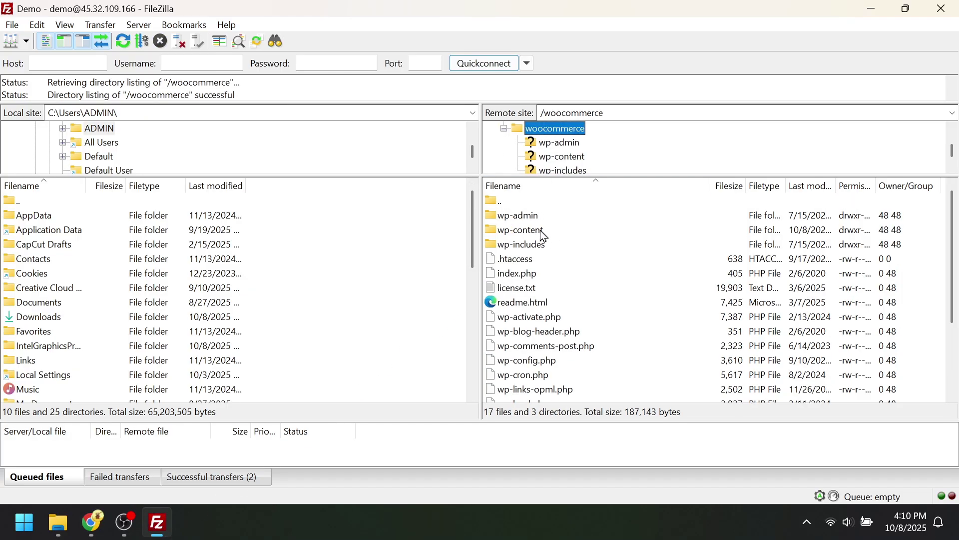
{"action": "mouse_move", "coordinate": [58, 524]}
{"action": "left_click", "coordinate": [253, 445]}
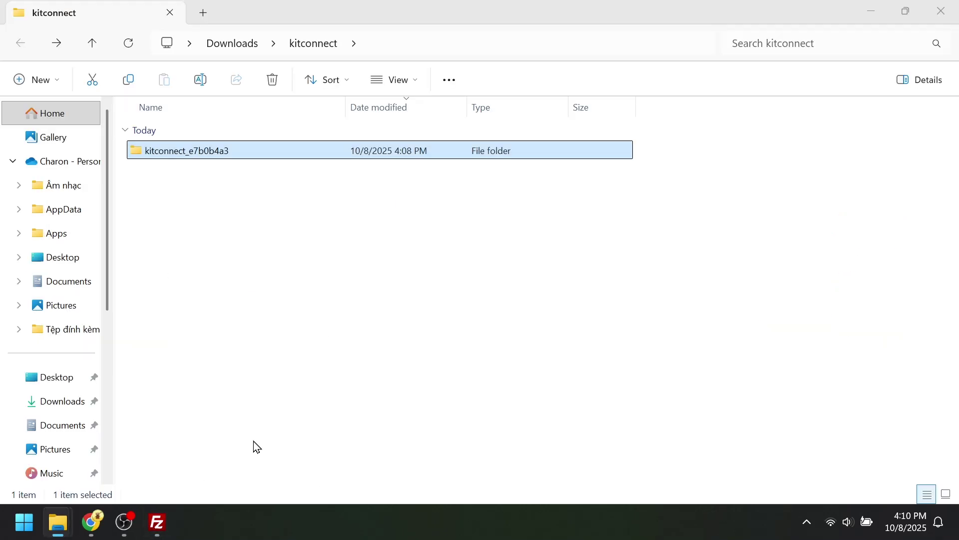
{"action": "left_click_drag", "start_coordinate": [213, 153], "coordinate": [540, 261]}
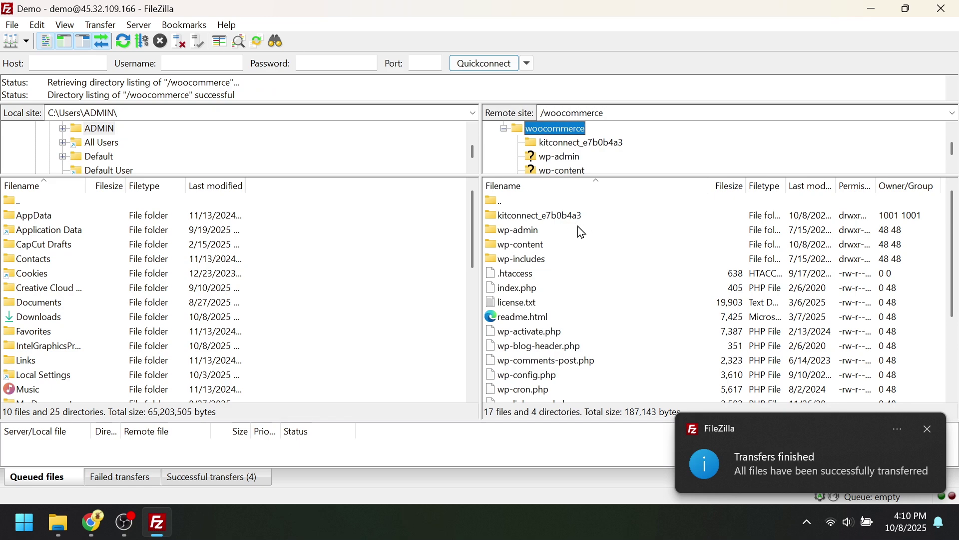
Return to Chrome, check the target store's Kitconnect URL, and go back to the Next-Cart setup page
{"action": "left_click", "coordinate": [95, 522]}
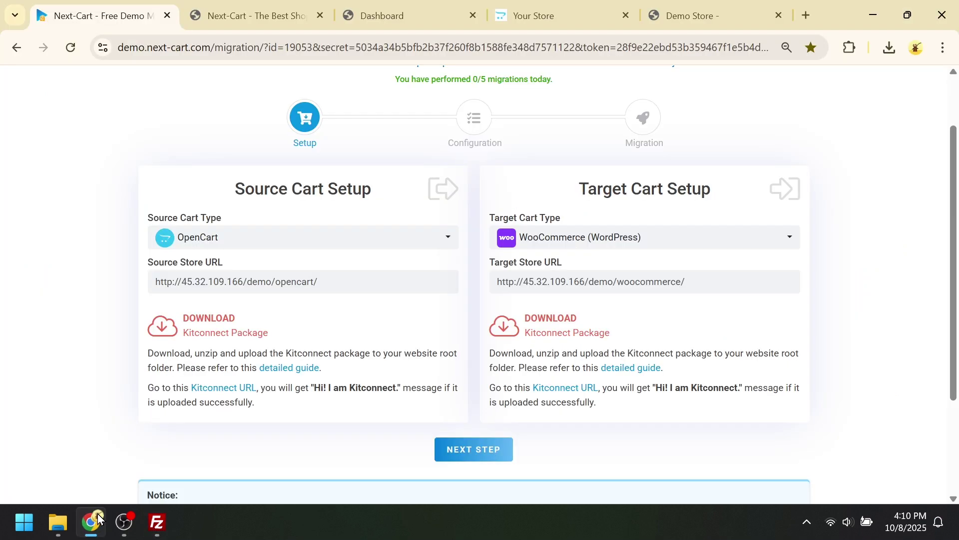
{"action": "left_click", "coordinate": [585, 389]}
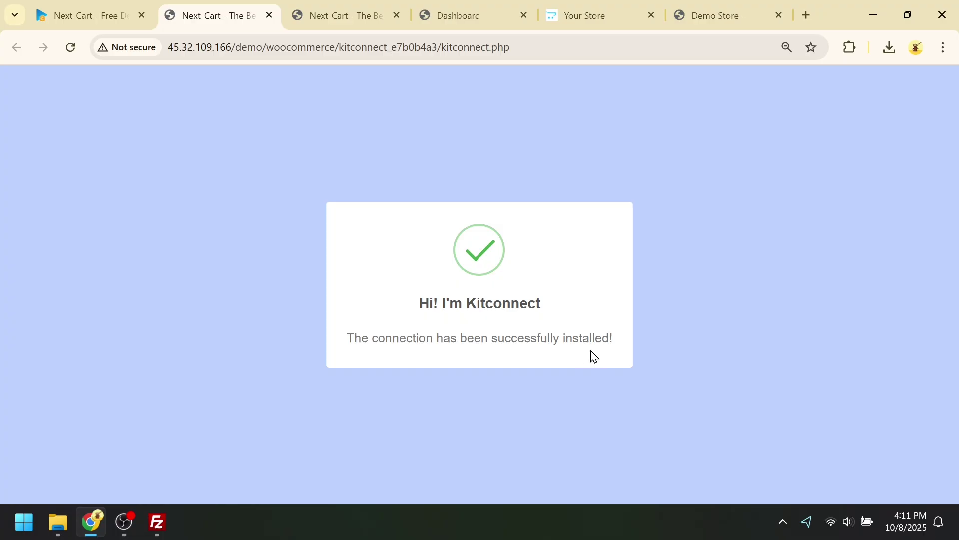
{"action": "left_click", "coordinate": [97, 21]}
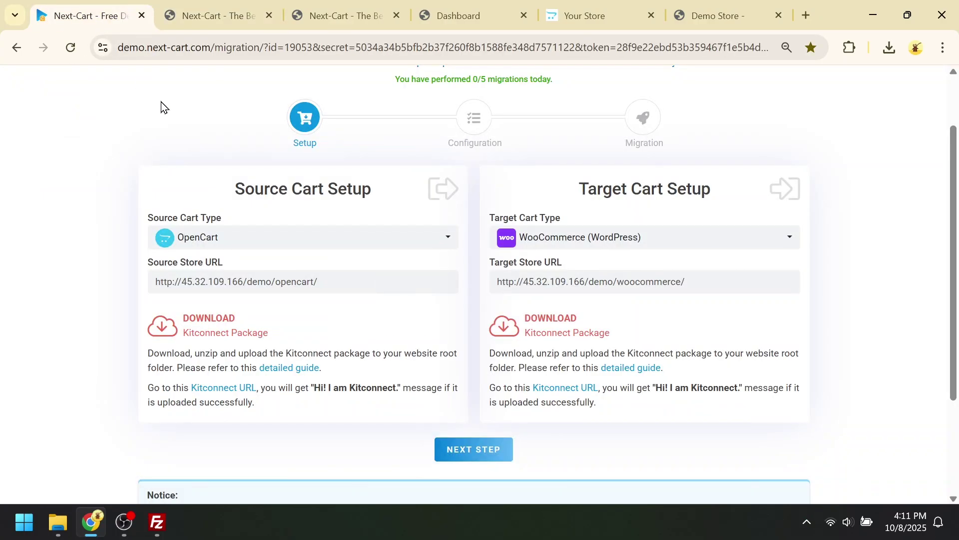
Proceed to the migration configuration and select all entities for transfer
{"action": "left_click", "coordinate": [487, 452]}
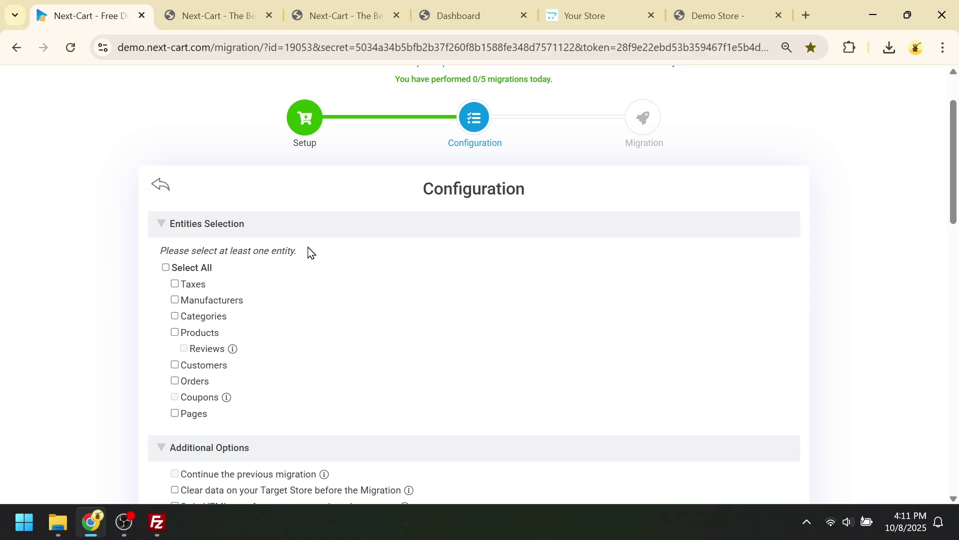
{"action": "left_click", "coordinate": [167, 269]}
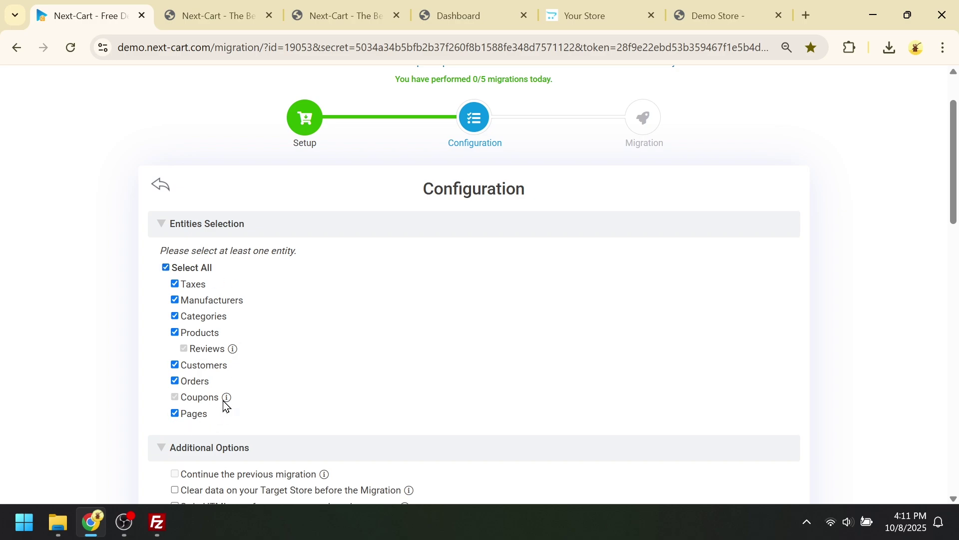
{"action": "mouse_move", "coordinate": [225, 400]}
Enable clearing target data, stripping HTML tags, importing description images and migrating SEO URLs, and set Order Tax Status to Tax included
{"action": "scroll", "coordinate": [377, 383], "scroll_direction": "down", "scroll_amount": 3}
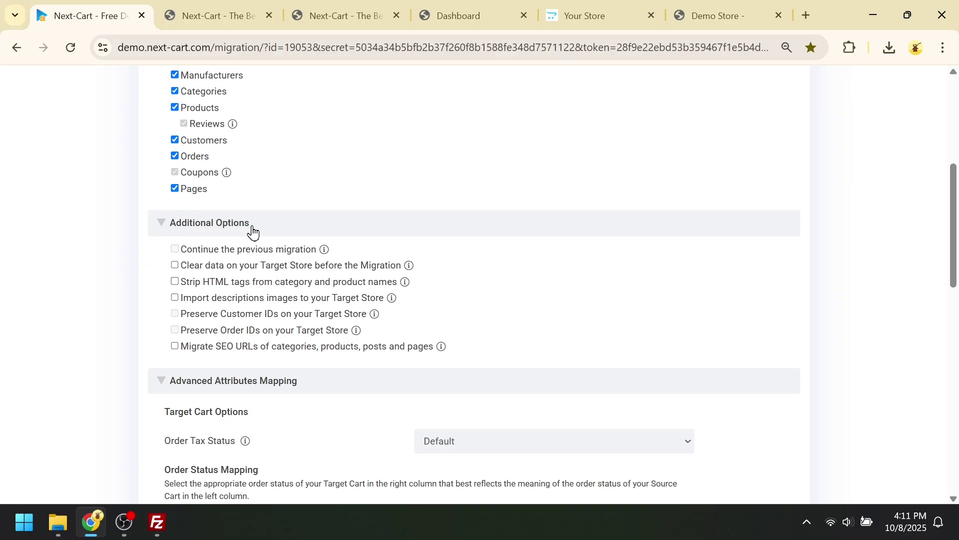
{"action": "left_click", "coordinate": [240, 272]}
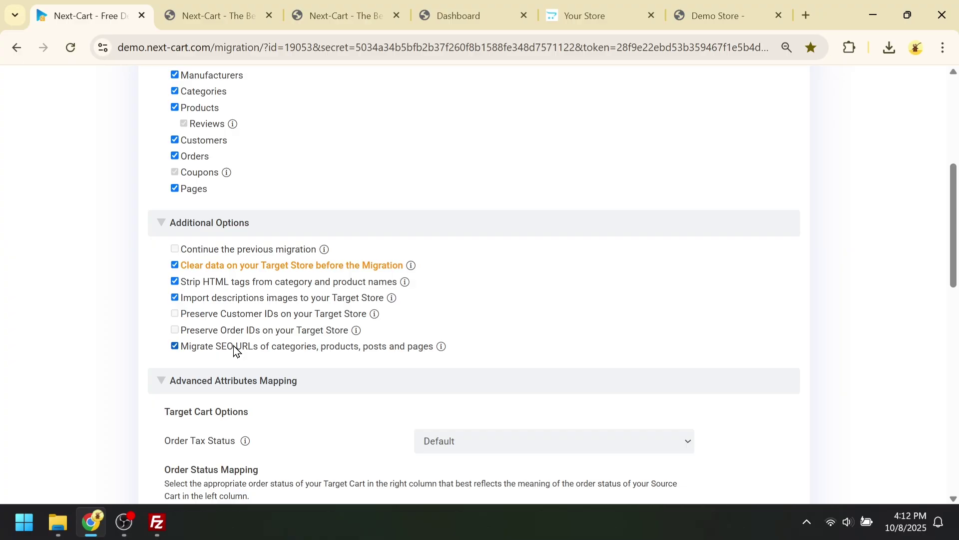
{"action": "scroll", "coordinate": [233, 346], "scroll_direction": "down", "scroll_amount": 5}
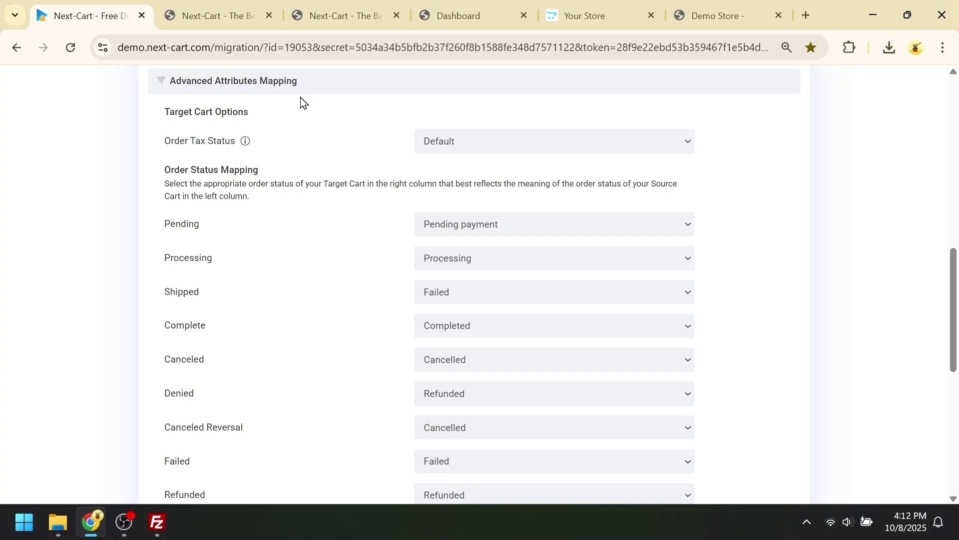
{"action": "left_click", "coordinate": [502, 149]}
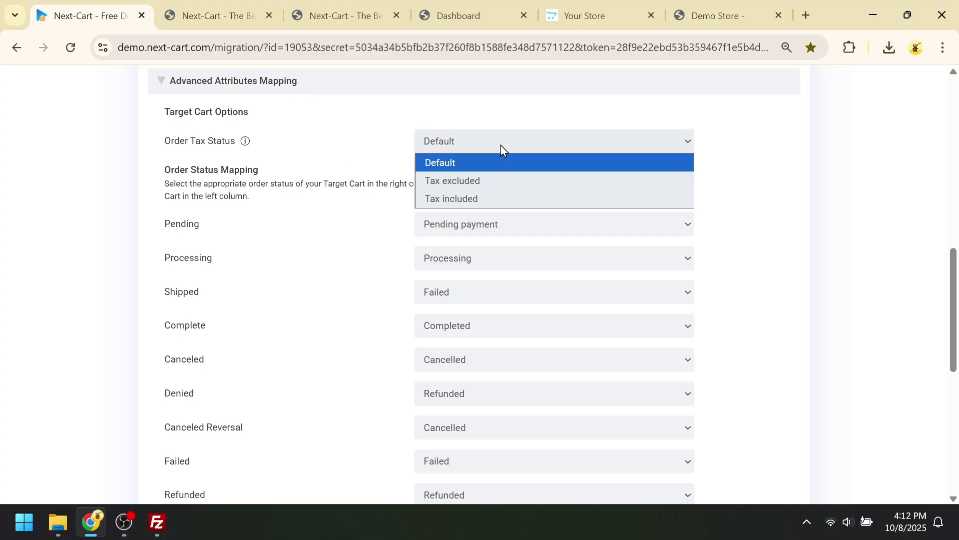
{"action": "left_click", "coordinate": [490, 198]}
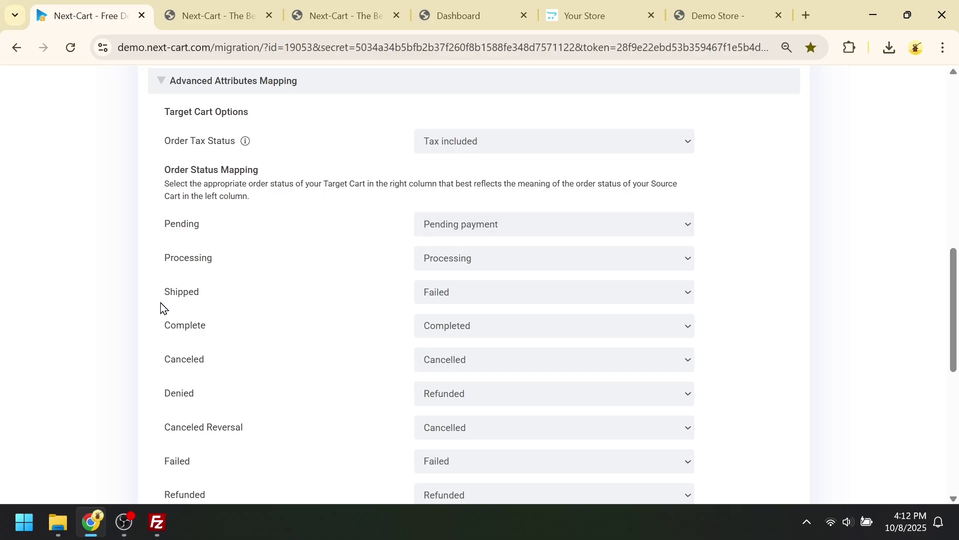
Map the source order statuses Shipped to Completed, Denied to Cancelled, and Reversed to On hold
{"action": "left_click", "coordinate": [508, 302]}
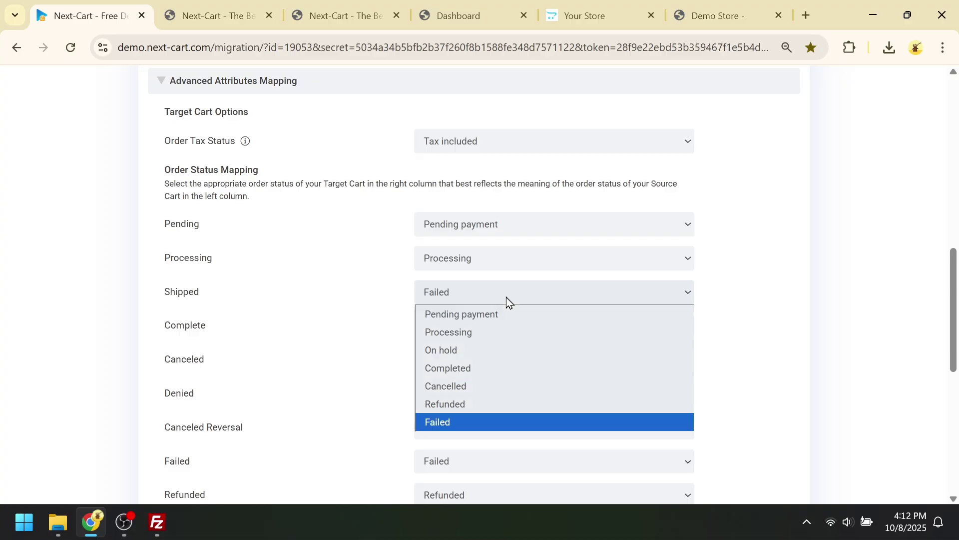
{"action": "left_click", "coordinate": [488, 363]}
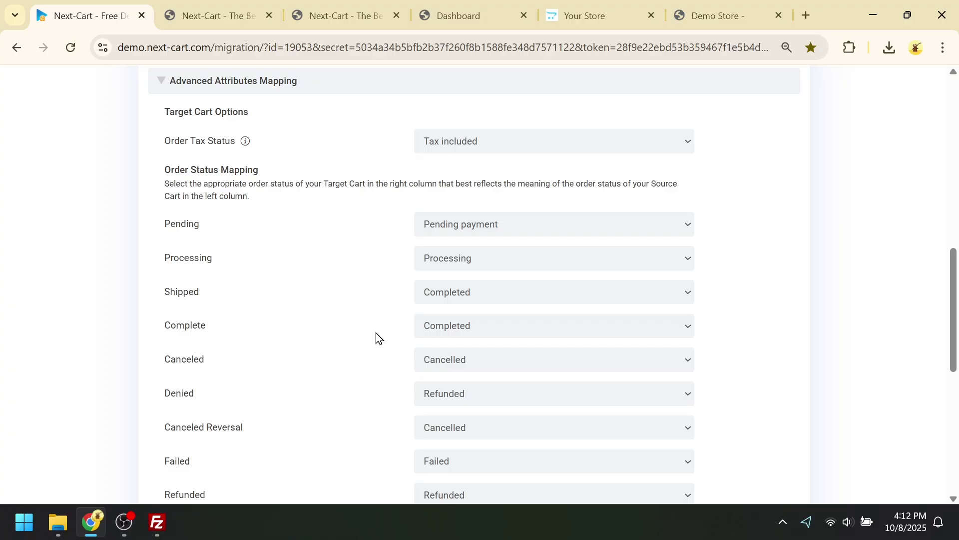
{"action": "scroll", "coordinate": [376, 339], "scroll_direction": "down", "scroll_amount": 2}
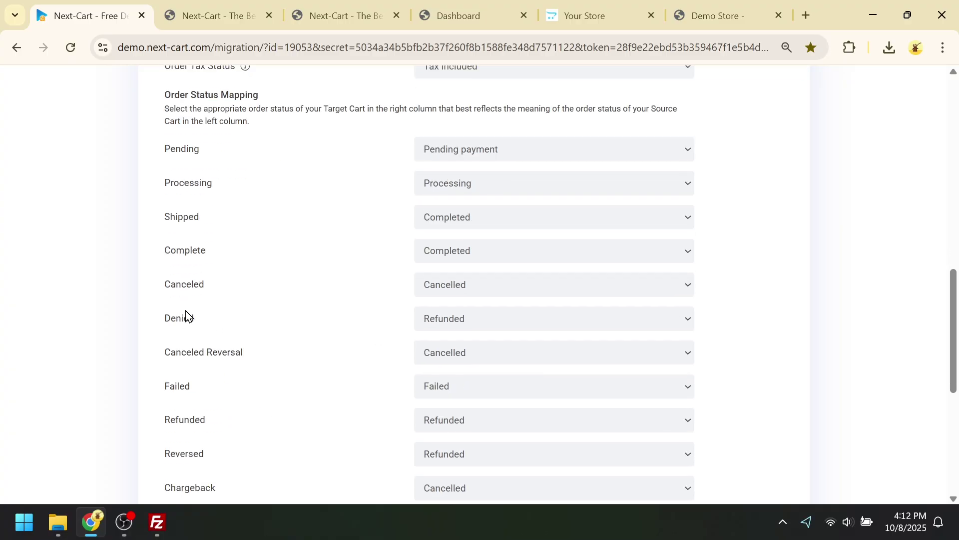
{"action": "left_click", "coordinate": [487, 325]}
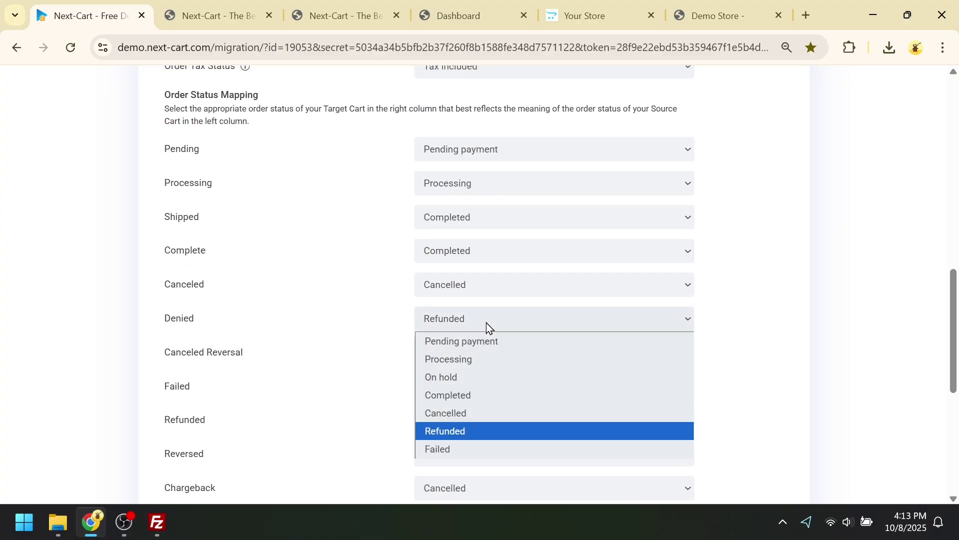
{"action": "left_click", "coordinate": [484, 412]}
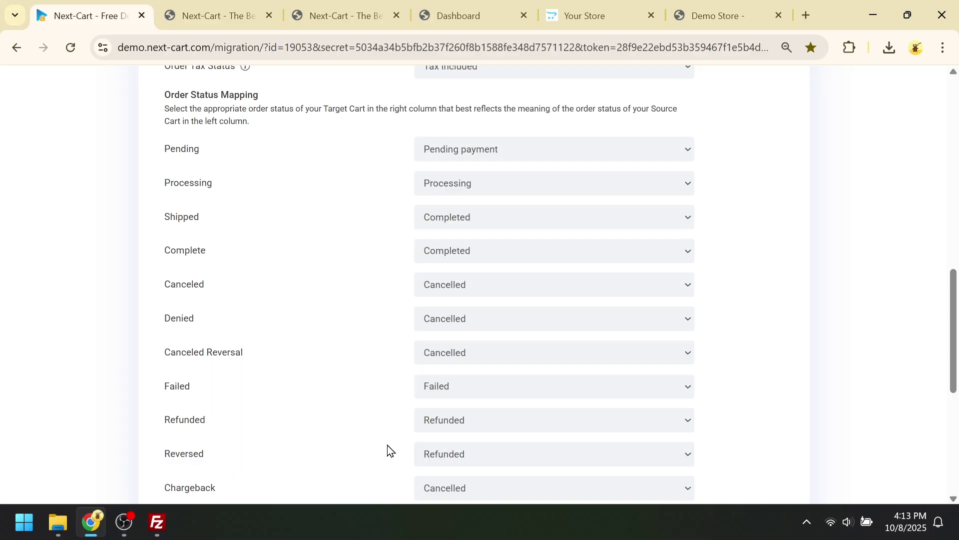
{"action": "left_click", "coordinate": [454, 462]}
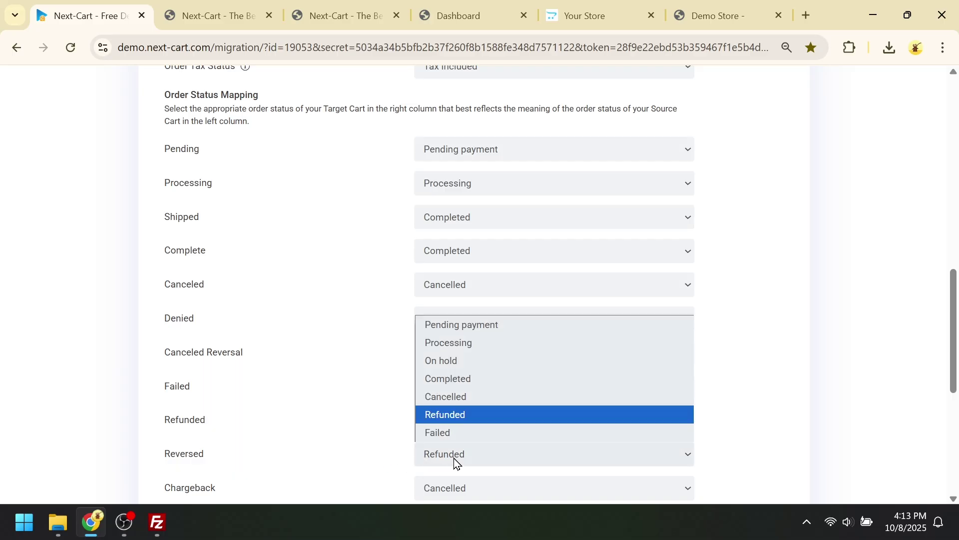
{"action": "left_click", "coordinate": [456, 362]}
Map the source order statuses Chargeback to Refunded and Processed to Completed
{"action": "scroll", "coordinate": [459, 372], "scroll_direction": "down", "scroll_amount": 3}
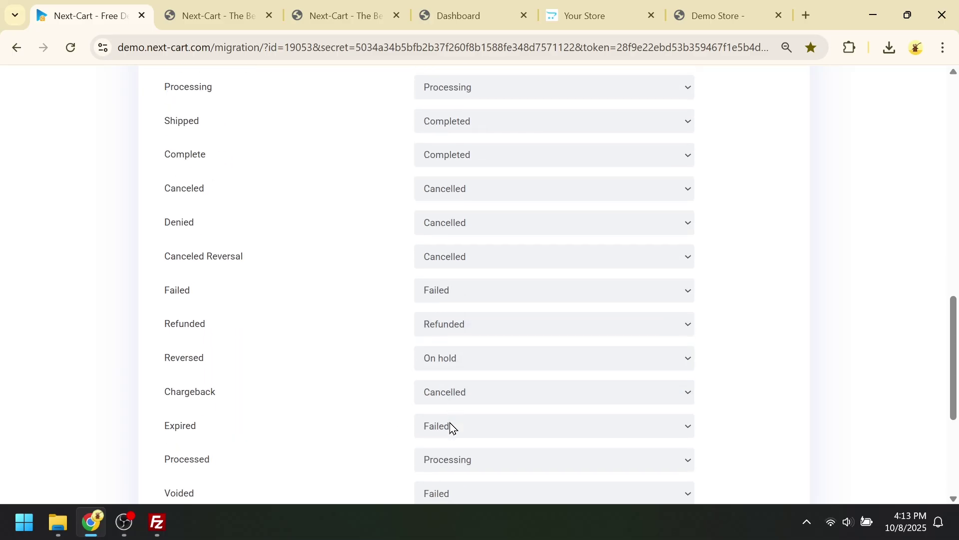
{"action": "left_click", "coordinate": [464, 342]}
{"action": "left_click", "coordinate": [469, 449]}
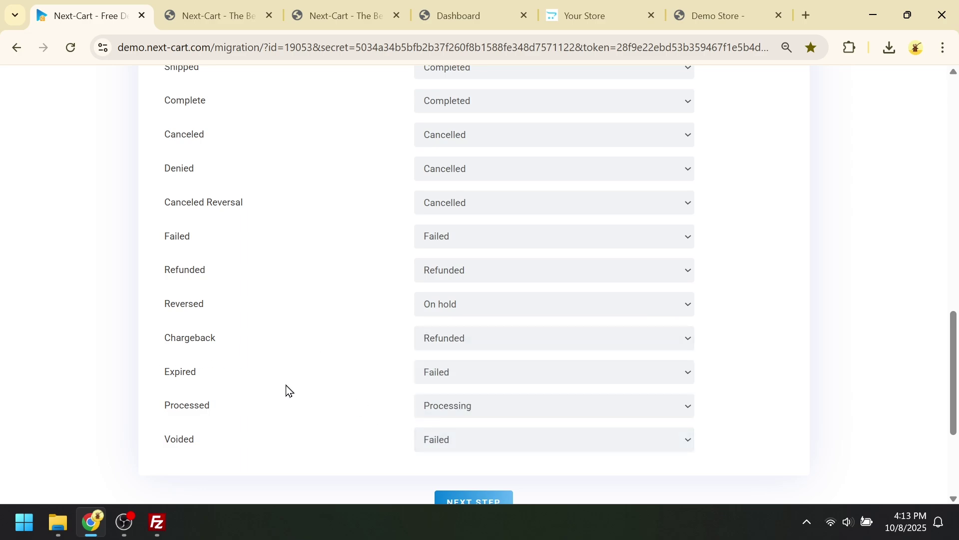
{"action": "left_click", "coordinate": [450, 410]}
{"action": "left_click", "coordinate": [455, 333]}
Start the demo migration and review the results for each entity once it finishes
{"action": "scroll", "coordinate": [451, 452], "scroll_direction": "down", "scroll_amount": 2}
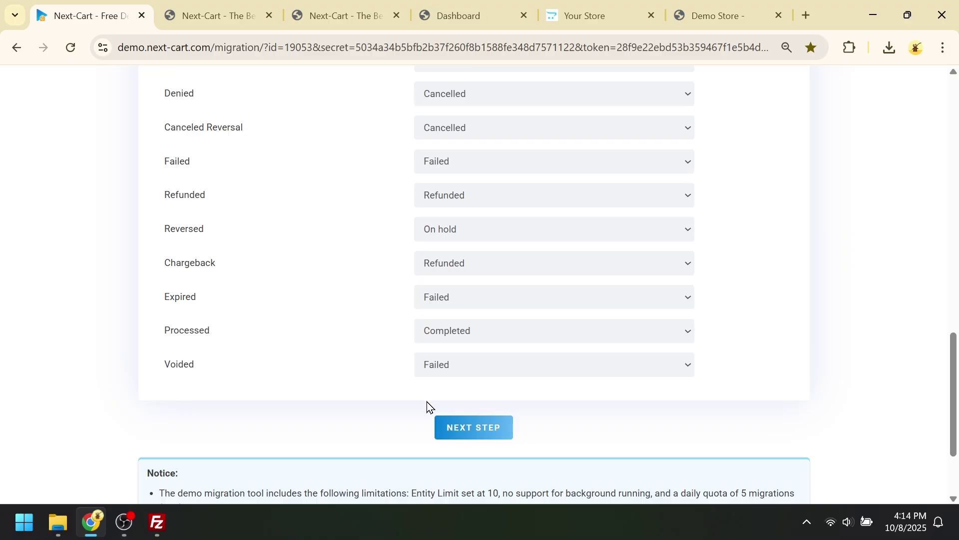
{"action": "left_click", "coordinate": [477, 430]}
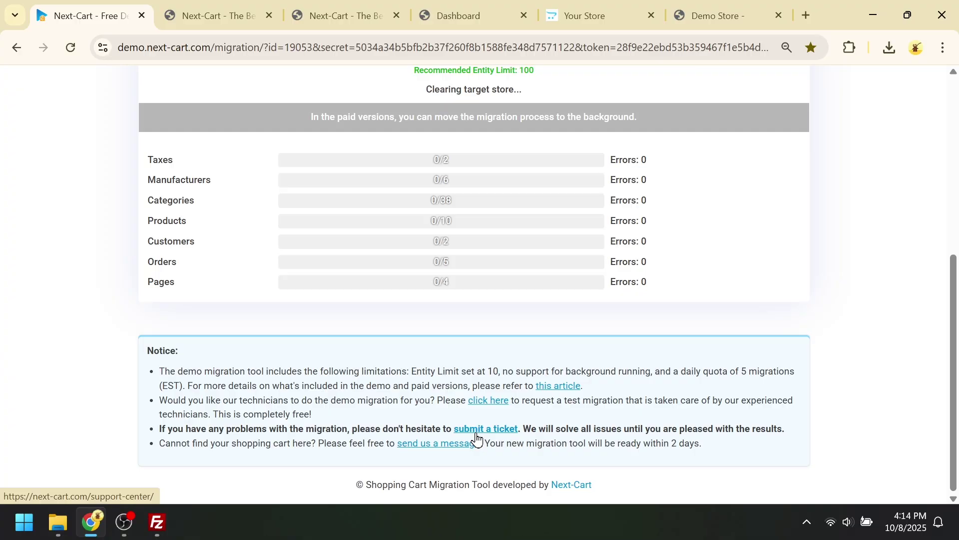
{"action": "scroll", "coordinate": [477, 434], "scroll_direction": "up", "scroll_amount": 3}
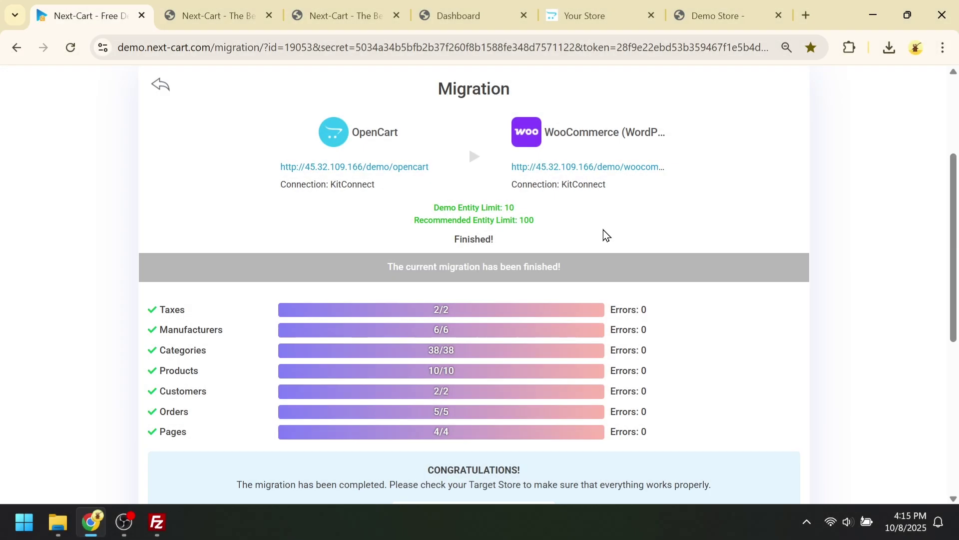
{"action": "scroll", "coordinate": [522, 462], "scroll_direction": "down", "scroll_amount": 3}
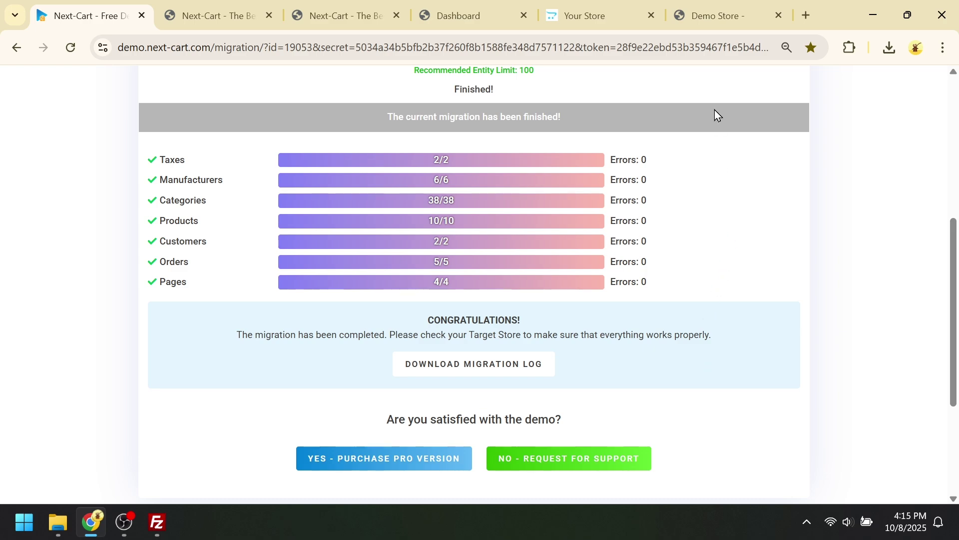
Open the product list in the WooCommerce store's WordPress admin and examine the migrated products, their prices, stock, categories and brands
{"action": "left_click", "coordinate": [719, 13]}
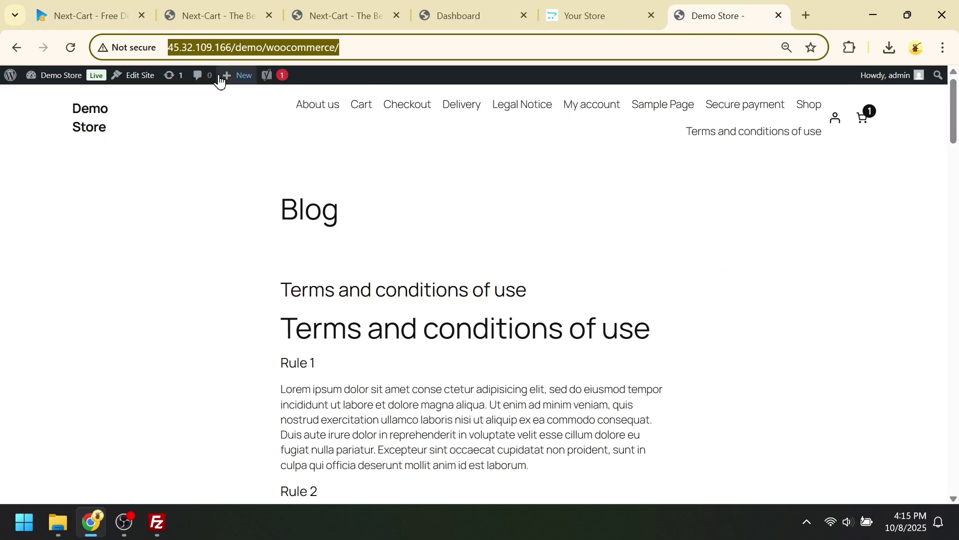
{"action": "left_click", "coordinate": [7, 50]}
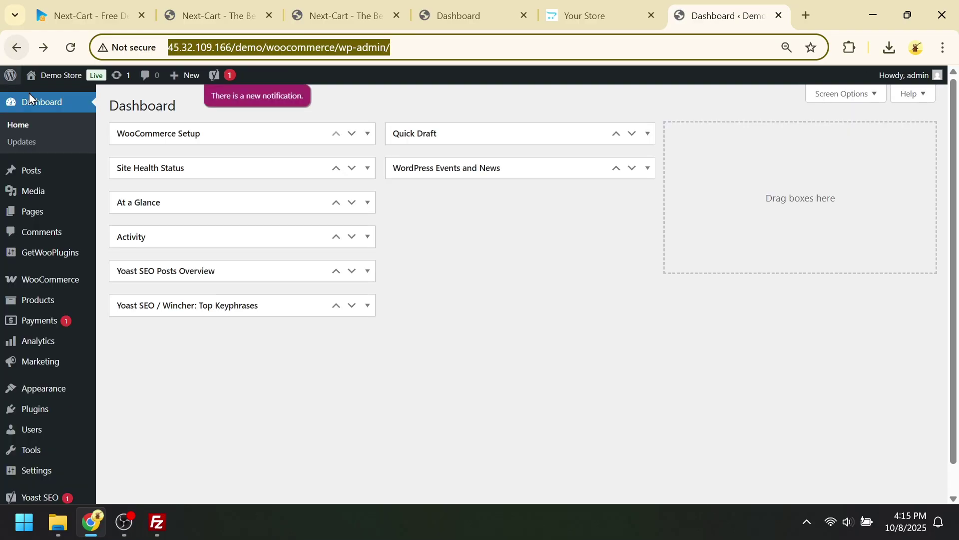
{"action": "left_click", "coordinate": [48, 300]}
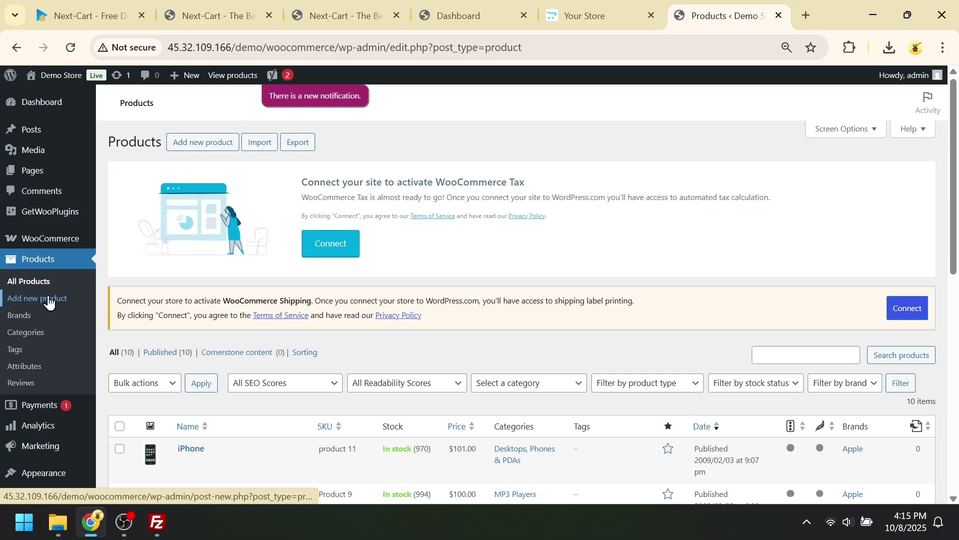
{"action": "scroll", "coordinate": [530, 344], "scroll_direction": "down", "scroll_amount": 3}
{"action": "scroll", "coordinate": [530, 345], "scroll_direction": "down", "scroll_amount": 1}
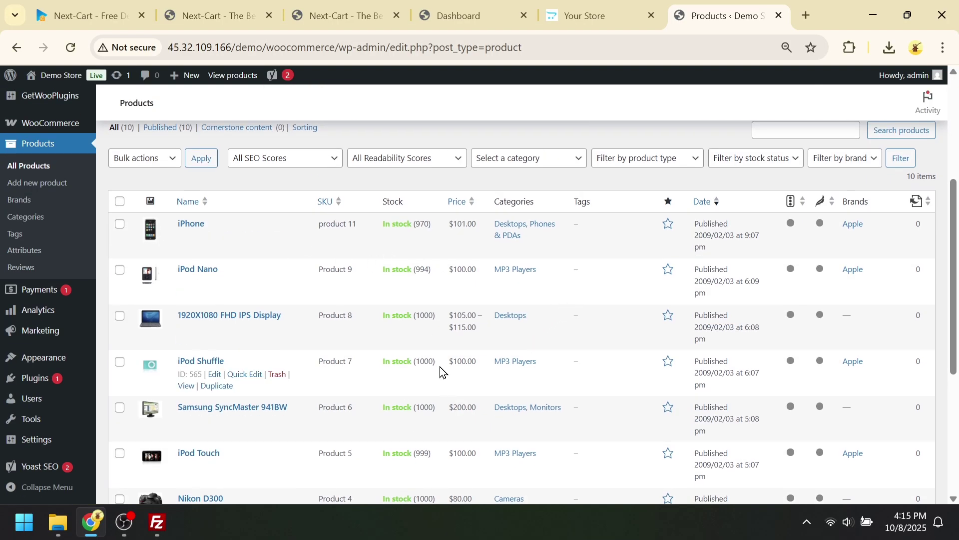
{"action": "scroll", "coordinate": [451, 261], "scroll_direction": "down", "scroll_amount": 4}
{"action": "scroll", "coordinate": [452, 261], "scroll_direction": "down", "scroll_amount": 1}
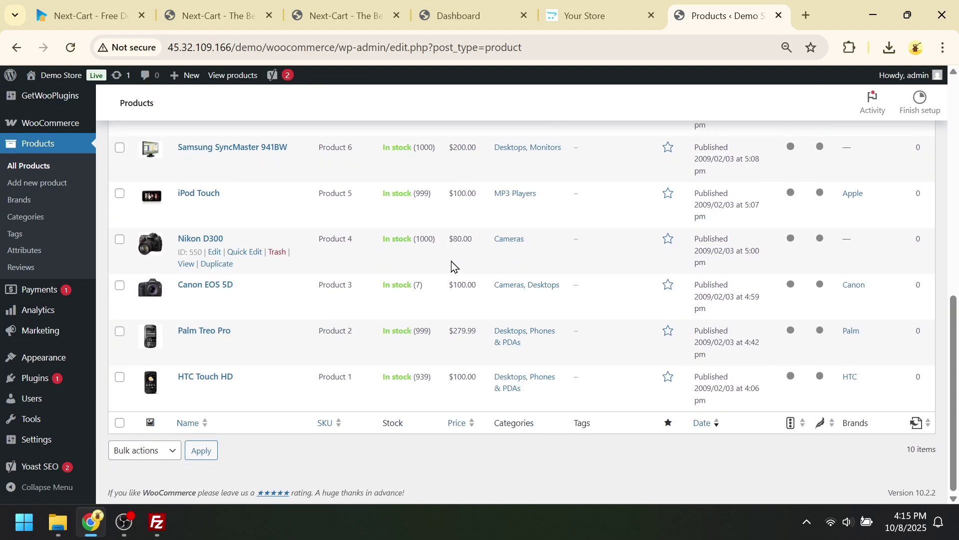
{"action": "scroll", "coordinate": [451, 265], "scroll_direction": "up", "scroll_amount": 6}
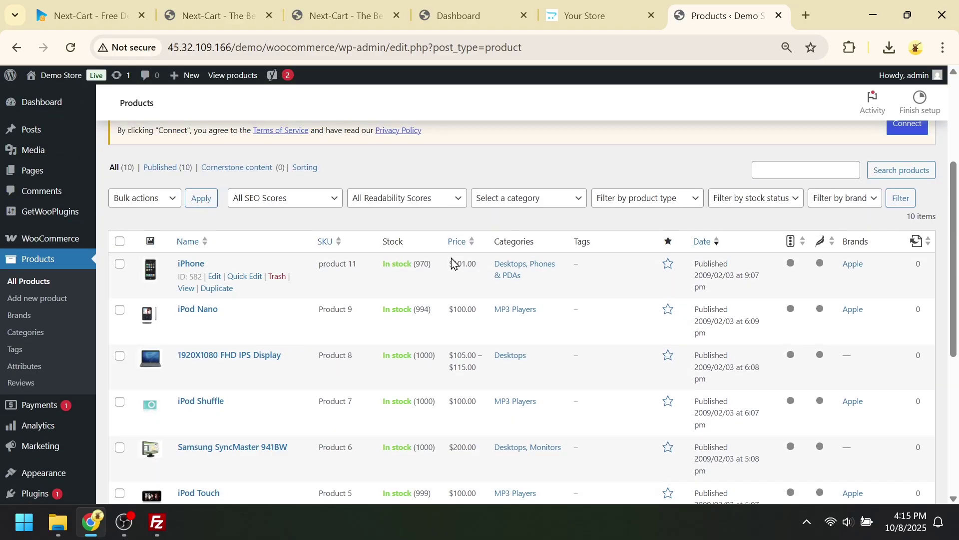
{"action": "scroll", "coordinate": [257, 279], "scroll_direction": "up", "scroll_amount": 4}
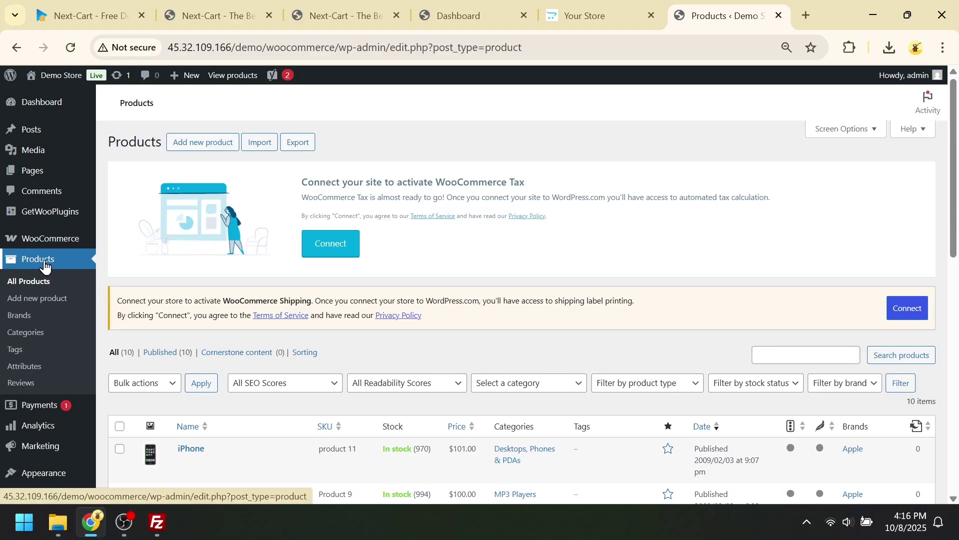
Open the WooCommerce orders list and examine the migrated orders with their dates, statuses and totals
{"action": "mouse_move", "coordinate": [55, 245]}
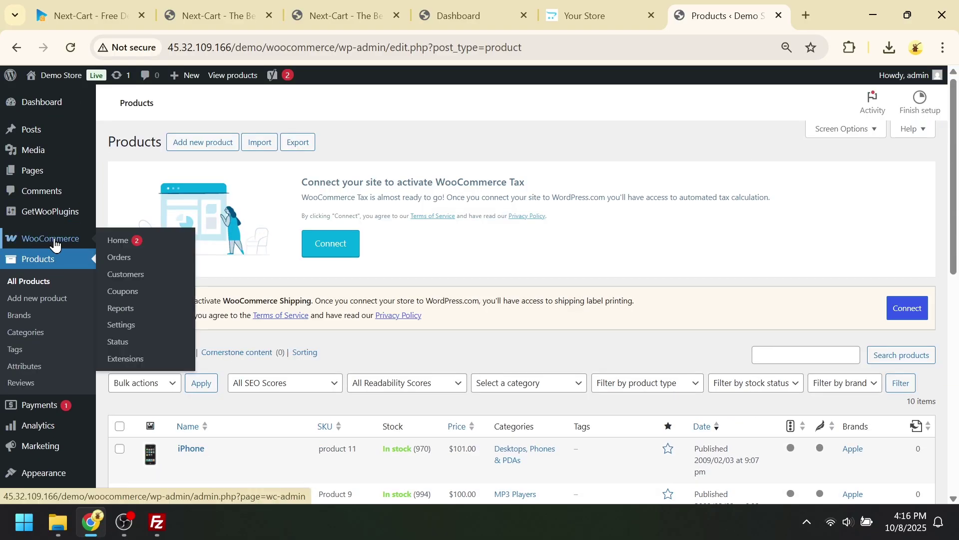
{"action": "left_click", "coordinate": [132, 264]}
{"action": "scroll", "coordinate": [652, 371], "scroll_direction": "down", "scroll_amount": 3}
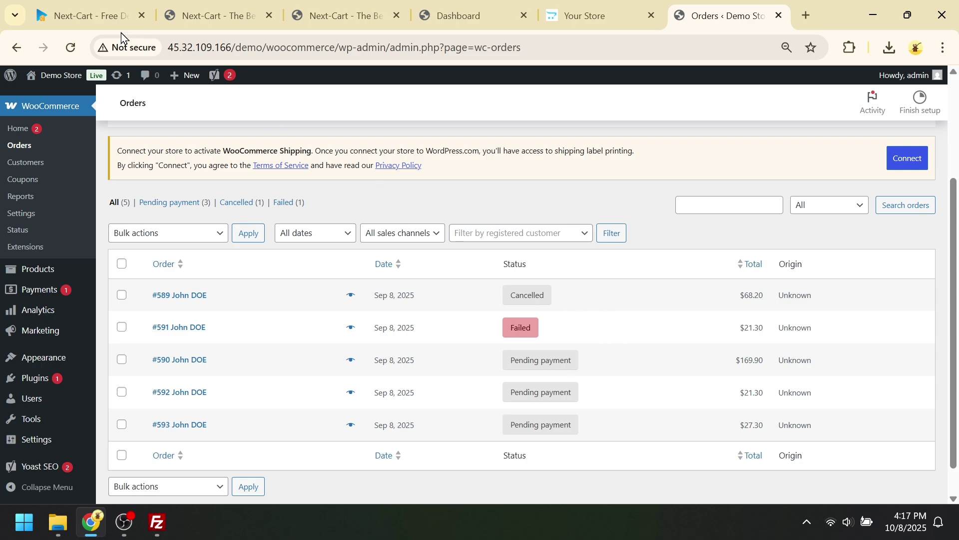
Return to the finished demo migration and open the pro version's purchase options for OpenCart to WooCommerce
{"action": "left_click", "coordinate": [82, 17]}
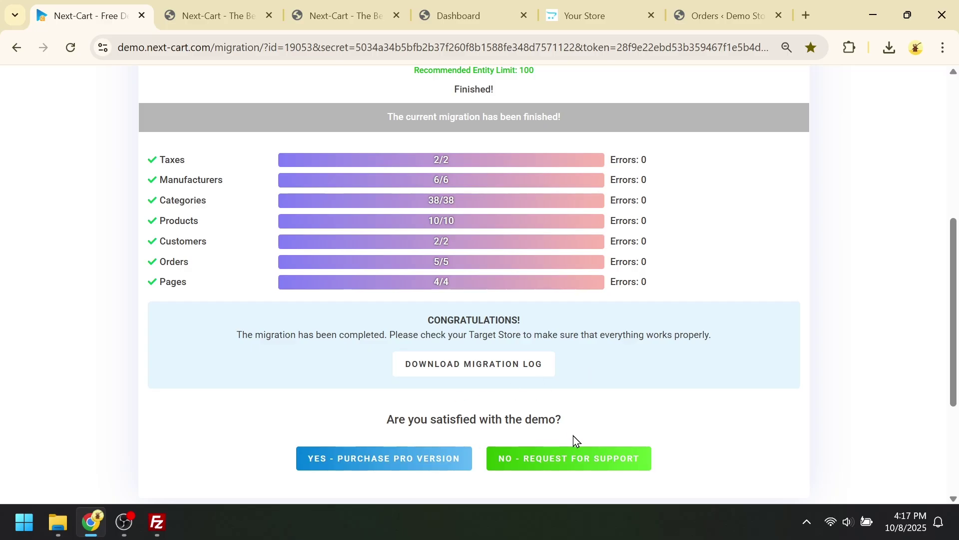
{"action": "left_click", "coordinate": [376, 465]}
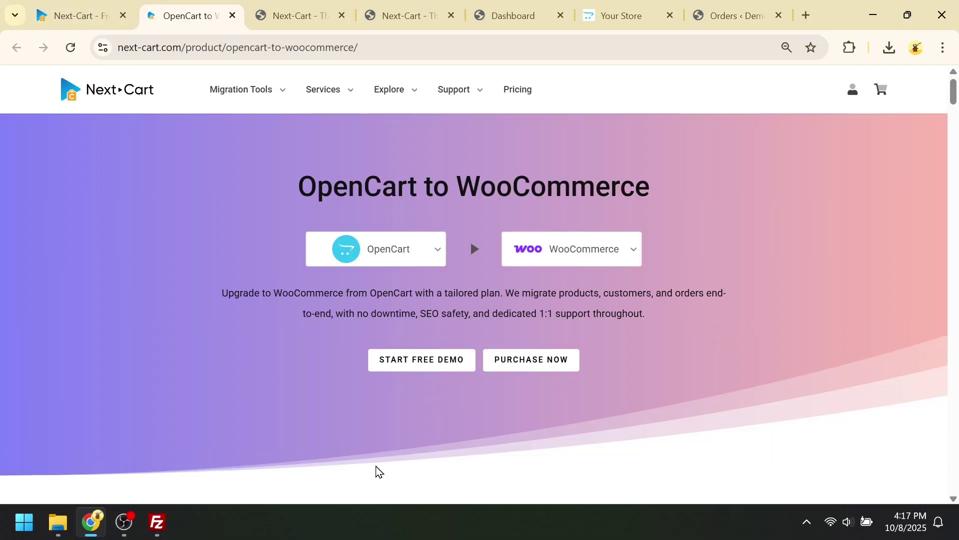
{"action": "scroll", "coordinate": [520, 366], "scroll_direction": "down", "scroll_amount": 20}
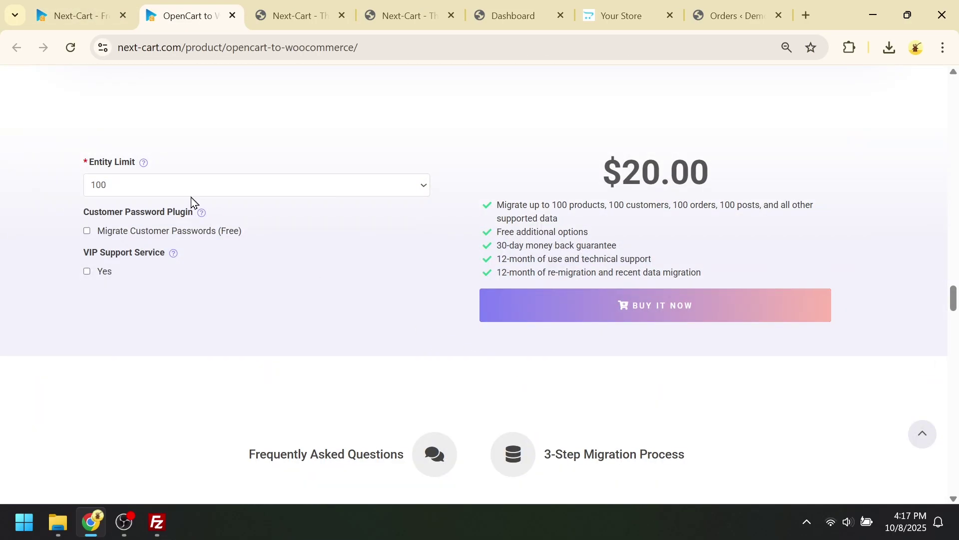
Review the available entity limits, keeping 100, and include the free Migrate Customer Passwords option
{"action": "mouse_move", "coordinate": [144, 163]}
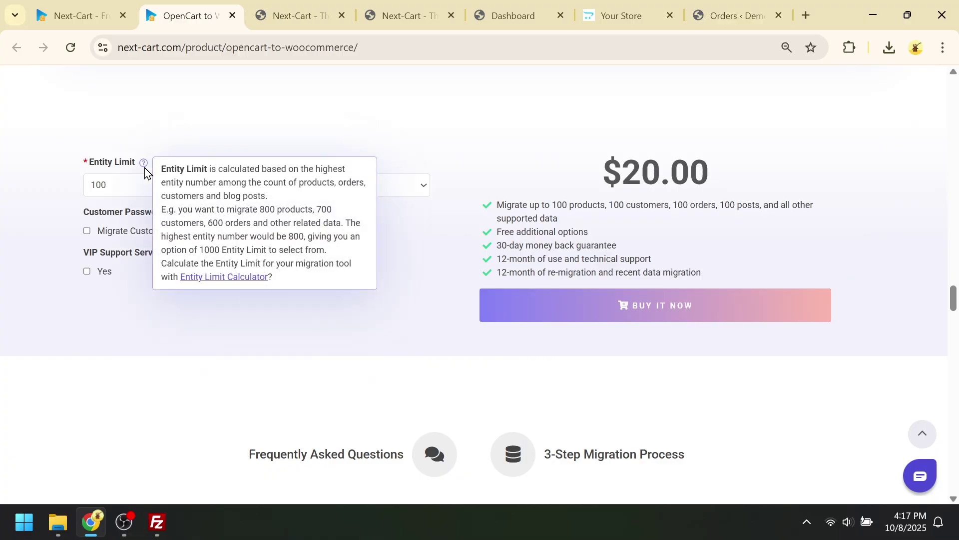
{"action": "left_click", "coordinate": [142, 187]}
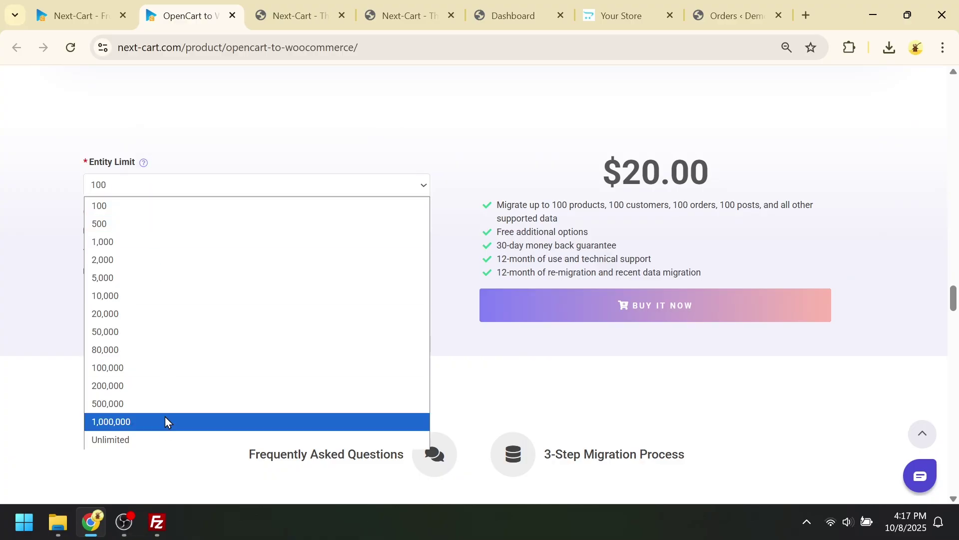
{"action": "left_click", "coordinate": [175, 193]}
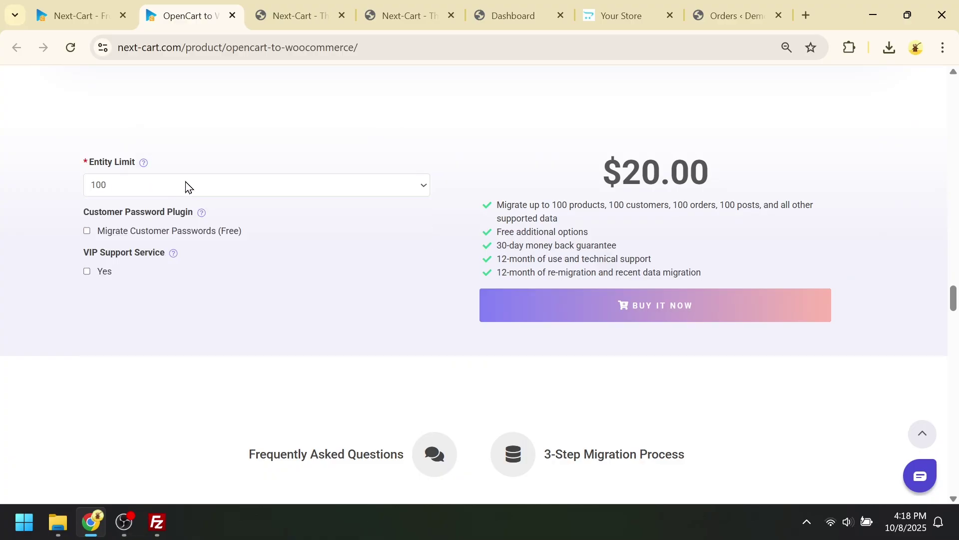
{"action": "mouse_move", "coordinate": [202, 213]}
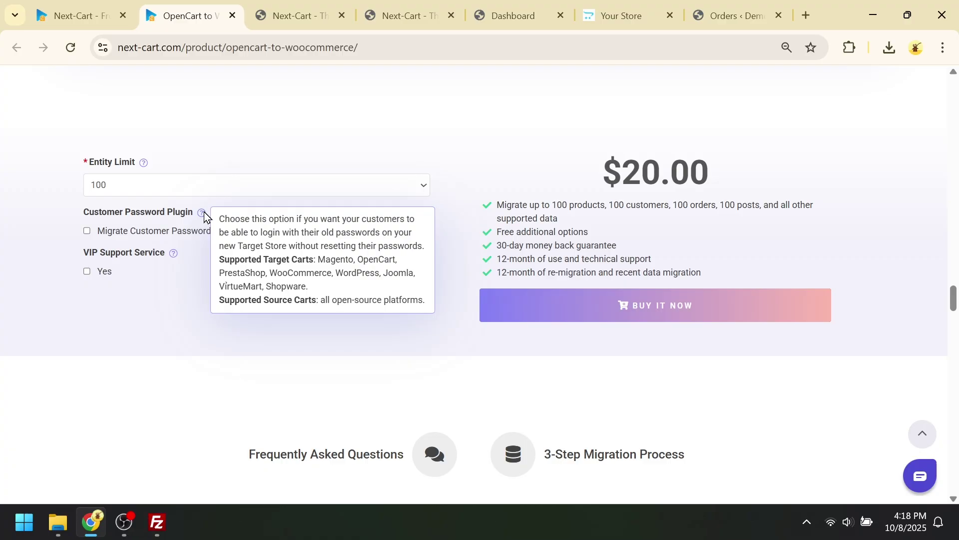
{"action": "left_click", "coordinate": [91, 233]}
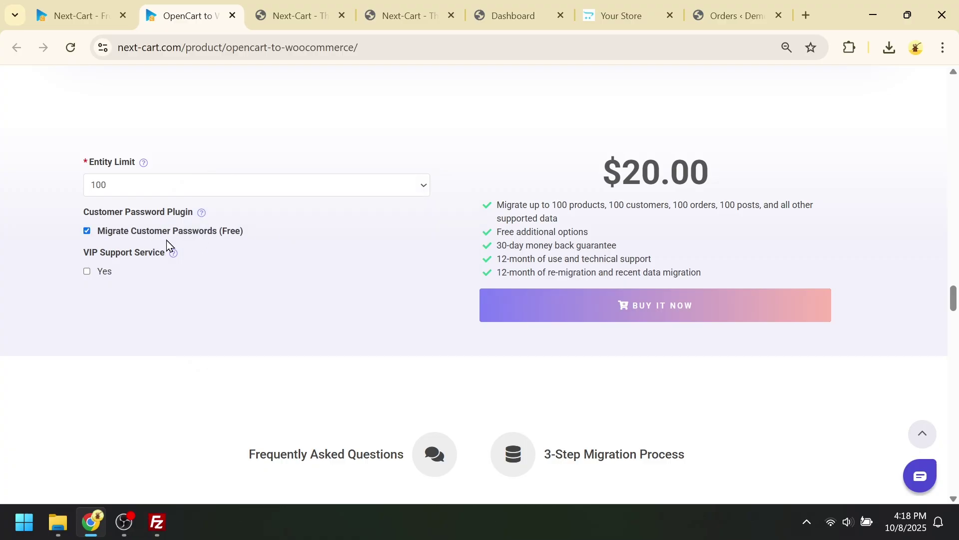
Try the VIP Support Service with Target Store Installation, Migration Assistant and Migration Customization, check what a custom job is, and deselect the service
{"action": "left_click", "coordinate": [87, 272]}
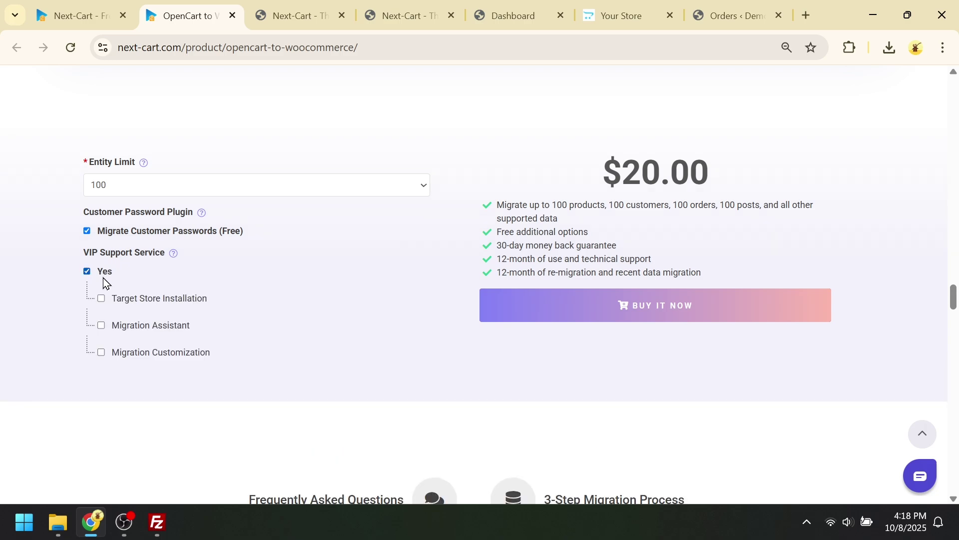
{"action": "left_click", "coordinate": [101, 299]}
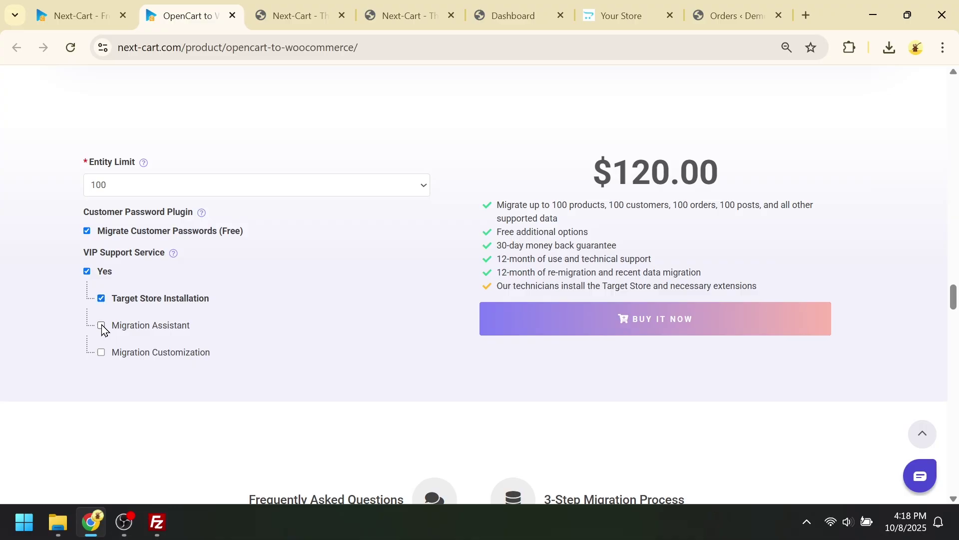
{"action": "left_click", "coordinate": [102, 326]}
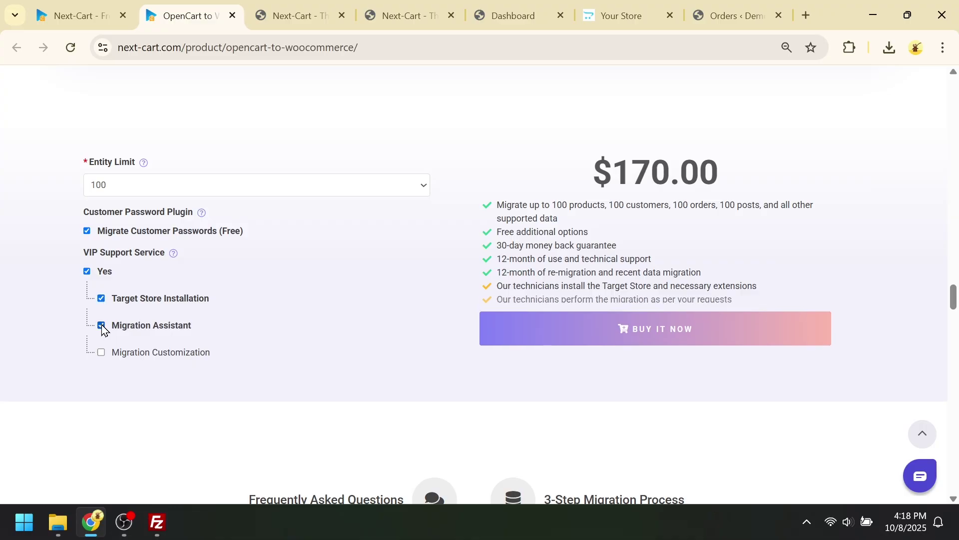
{"action": "left_click", "coordinate": [102, 352]}
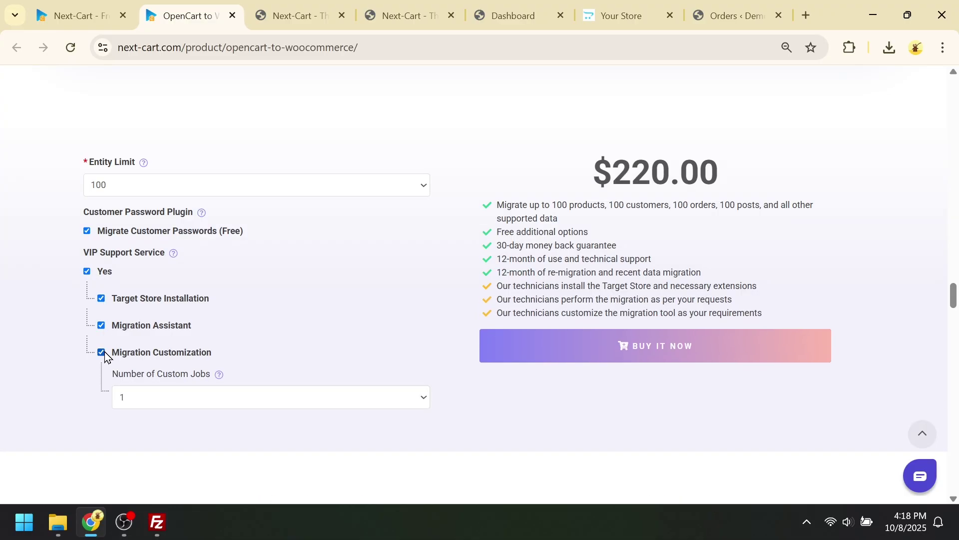
{"action": "mouse_move", "coordinate": [219, 374]}
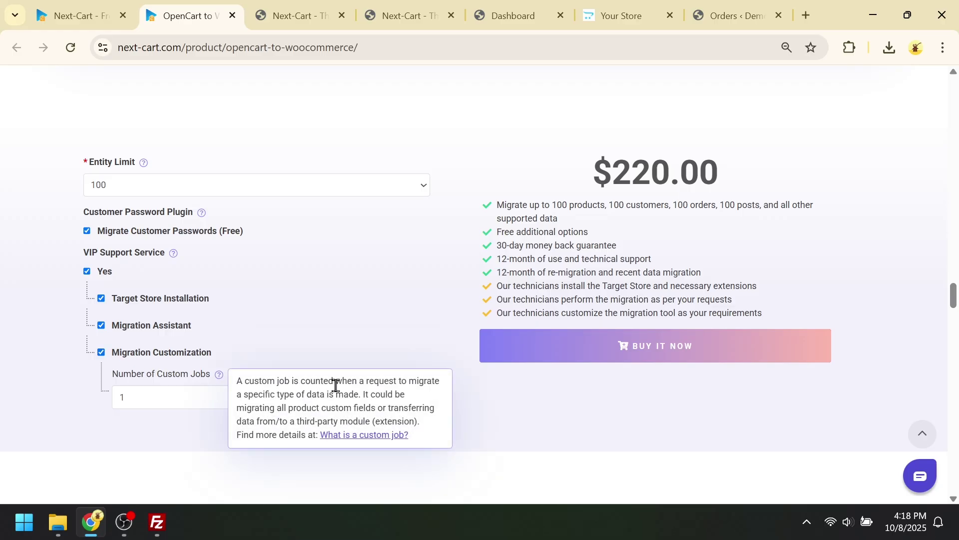
{"action": "left_click", "coordinate": [88, 272]}
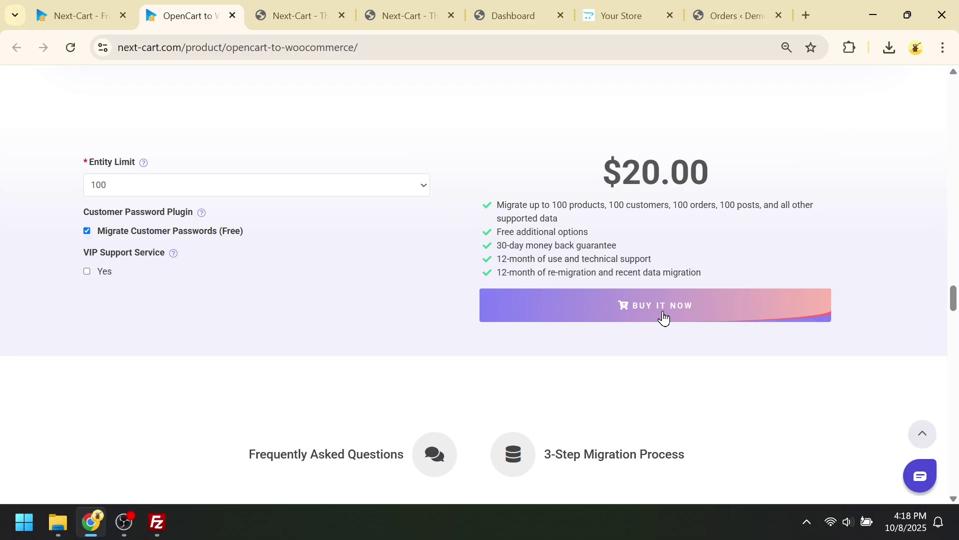
Review the support ticket form offered on the finished demo migration page and return to the migration results
{"action": "left_click", "coordinate": [80, 16]}
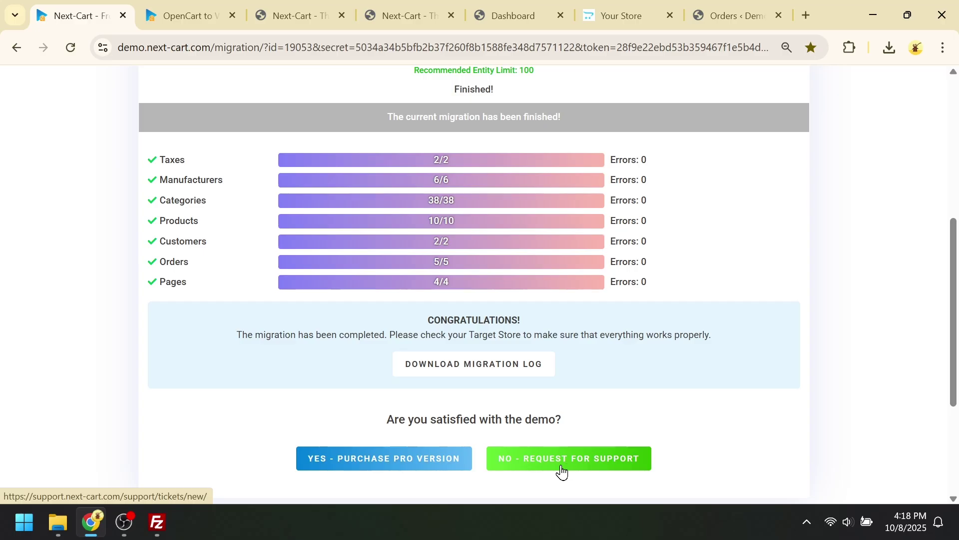
{"action": "left_click", "coordinate": [580, 469]}
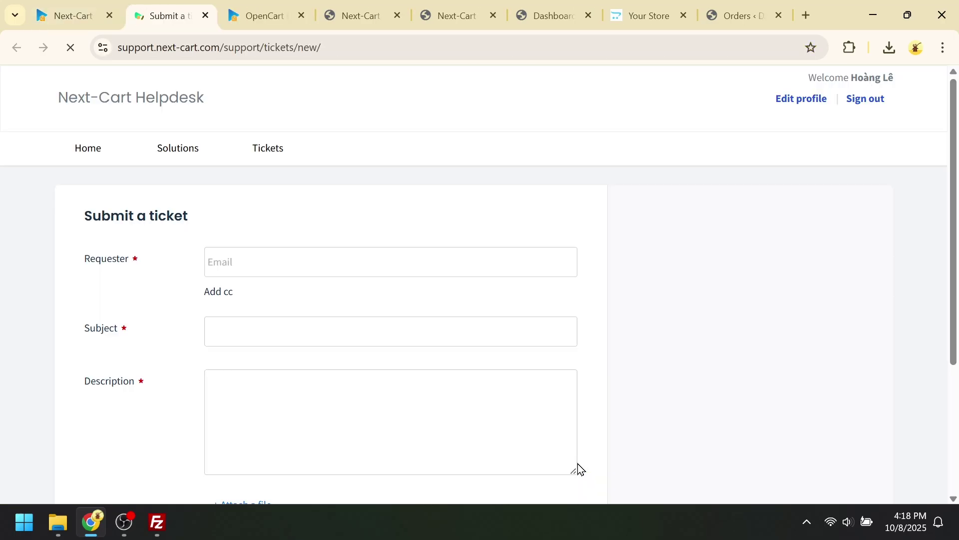
{"action": "scroll", "coordinate": [578, 462], "scroll_direction": "down", "scroll_amount": 3}
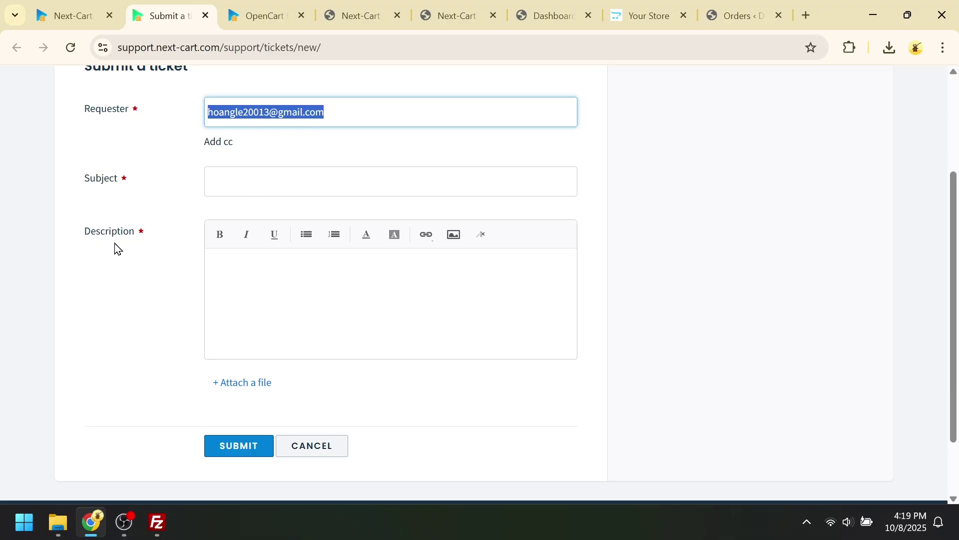
{"action": "left_click", "coordinate": [266, 265]}
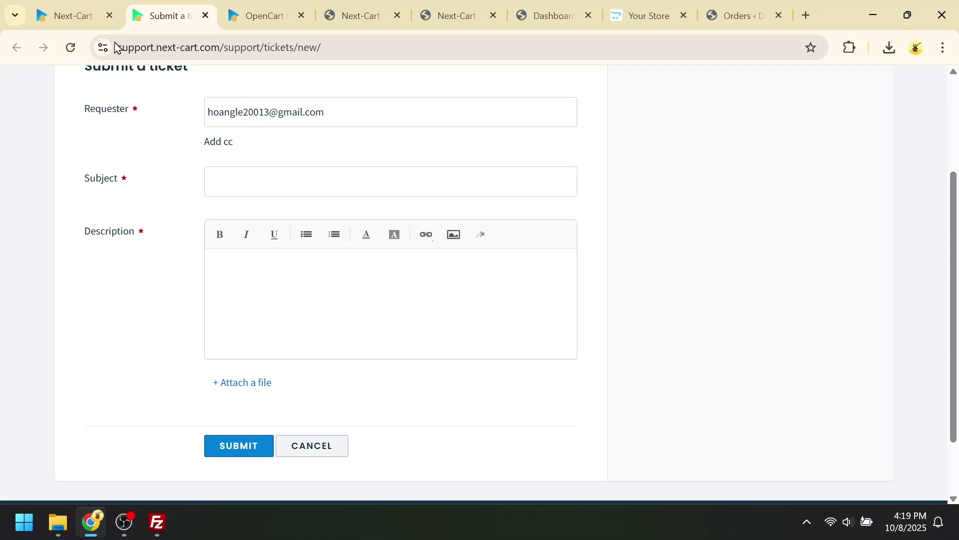
{"action": "left_click", "coordinate": [83, 16]}
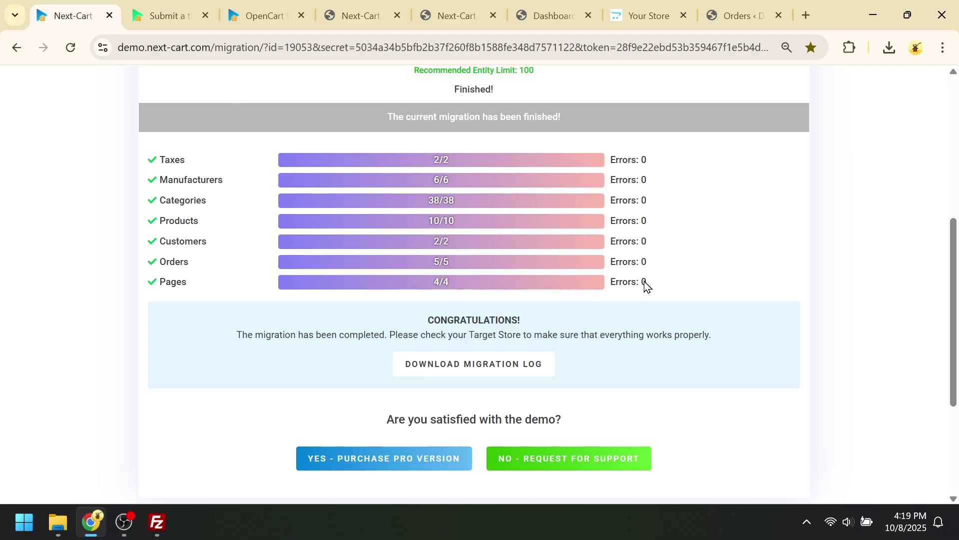
{"action": "scroll", "coordinate": [751, 326], "scroll_direction": "up", "scroll_amount": 3}
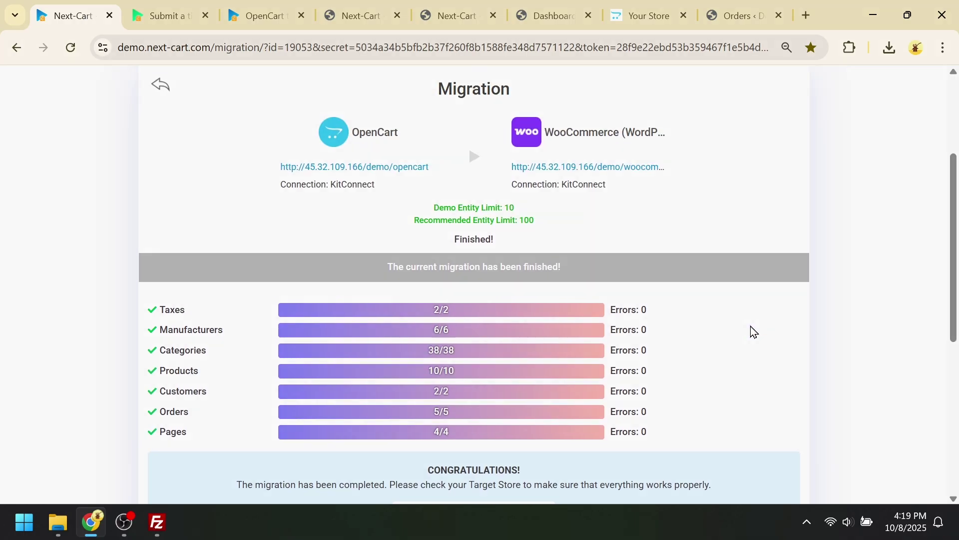